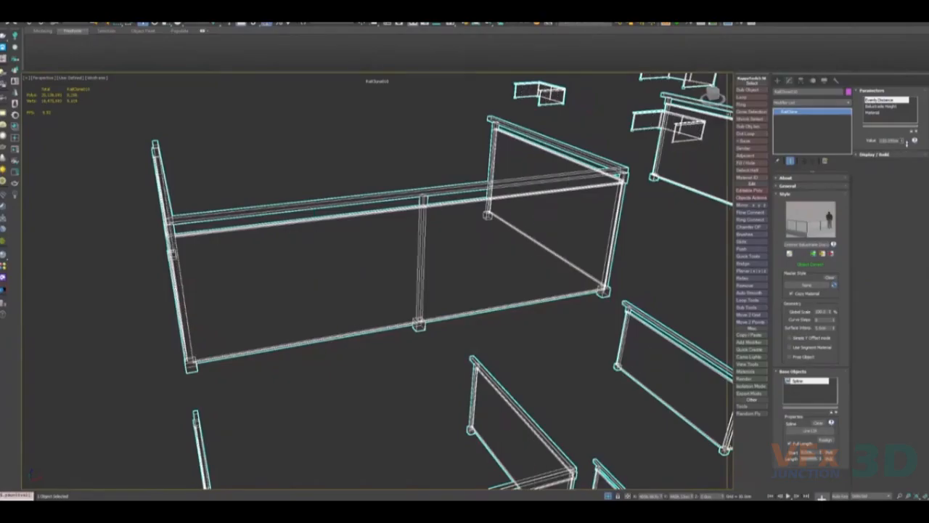
Adjust the RailClone balustrade's Evenly Distance value and select its Material parameter.
{"action": "left_click_drag", "start_coordinate": [900, 145], "coordinate": [900, 143]}
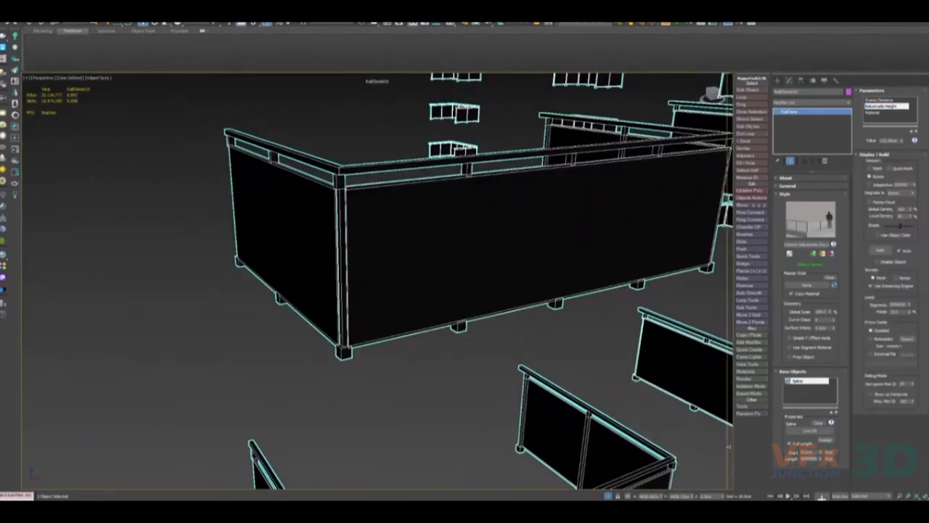
{"action": "left_click", "coordinate": [886, 112]}
{"action": "left_click", "coordinate": [543, 258]}
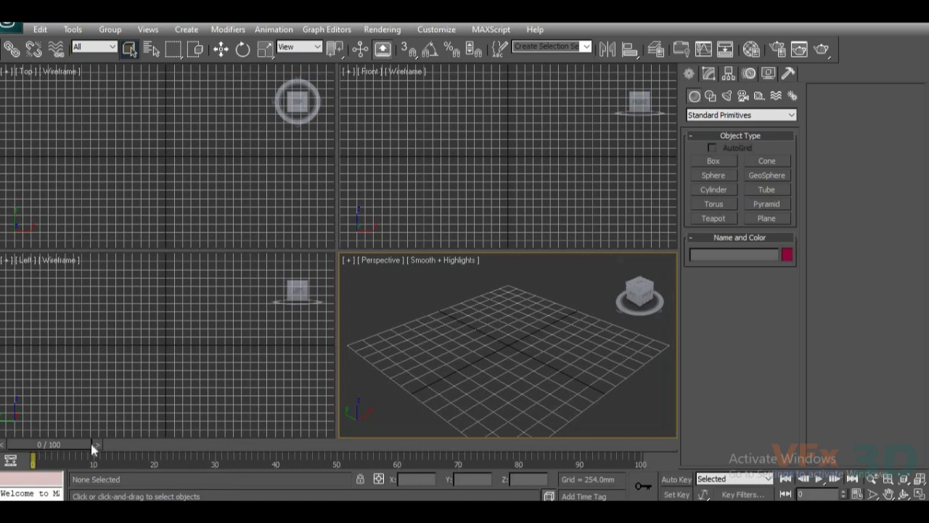
Scrub the animation timeline to frame 61.
{"action": "left_click_drag", "start_coordinate": [57, 446], "coordinate": [192, 459]}
{"action": "left_click_drag", "start_coordinate": [314, 467], "coordinate": [404, 461]}
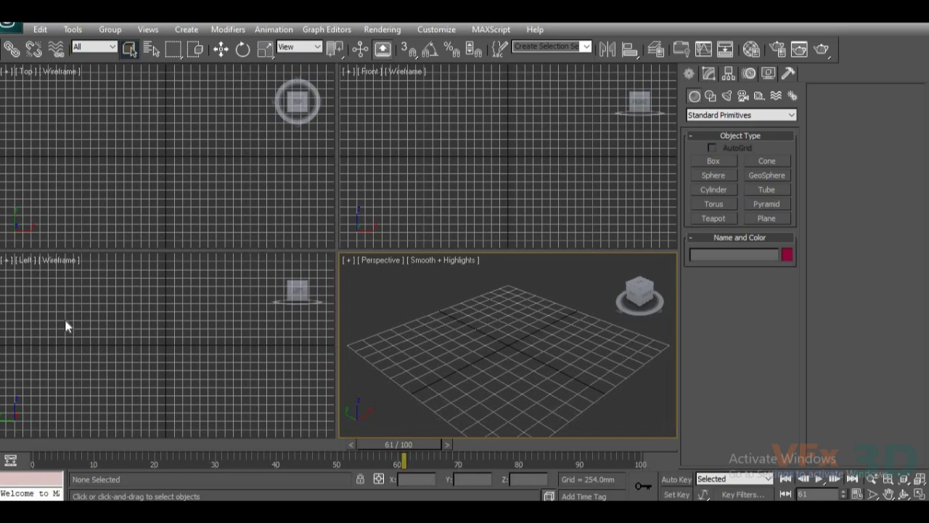
Activate the Left viewport and the Perspective viewport, and maximize Perspective before returning to the four-viewport layout.
{"action": "left_click", "coordinate": [151, 335]}
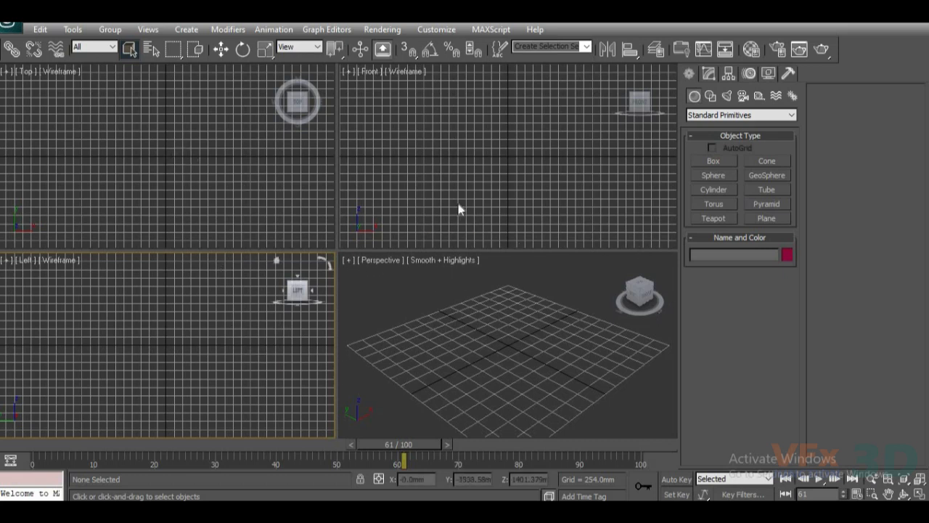
{"action": "left_click", "coordinate": [514, 335]}
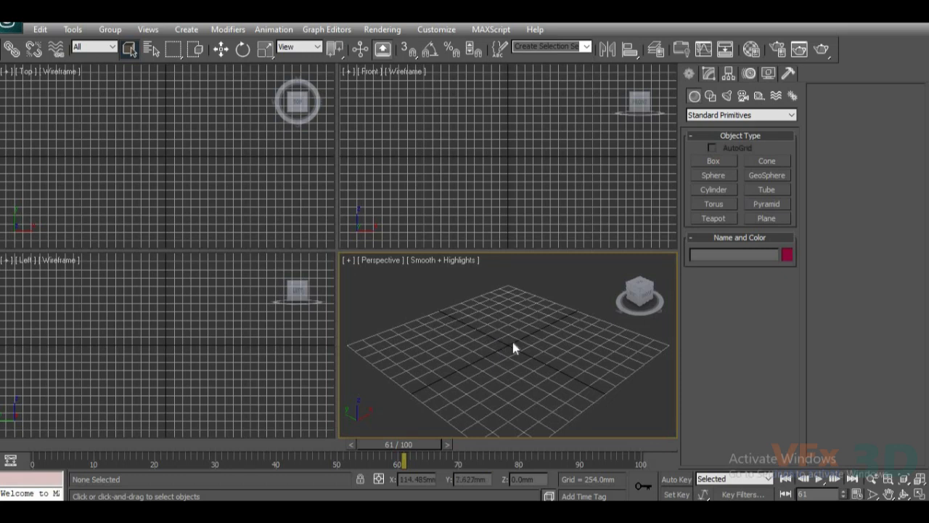
{"action": "key", "text": "alt+w"}
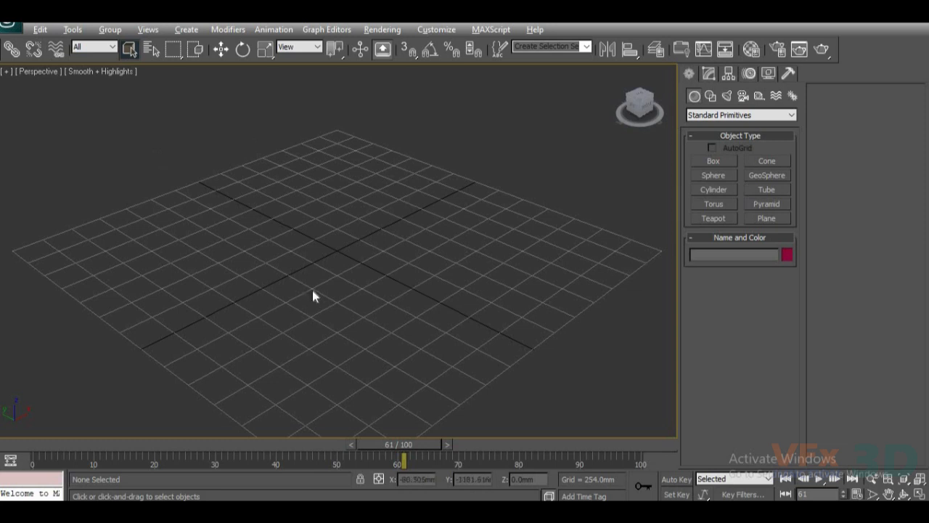
{"action": "key", "text": "alt+w"}
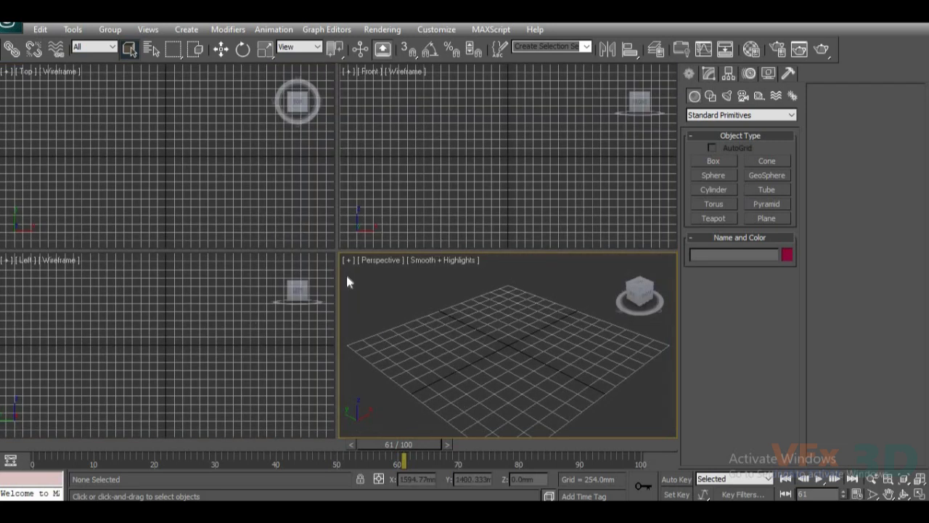
Maximize the Left viewport and the Front viewport one at a time, returning to the four-viewport layout after each.
{"action": "left_click", "coordinate": [132, 345]}
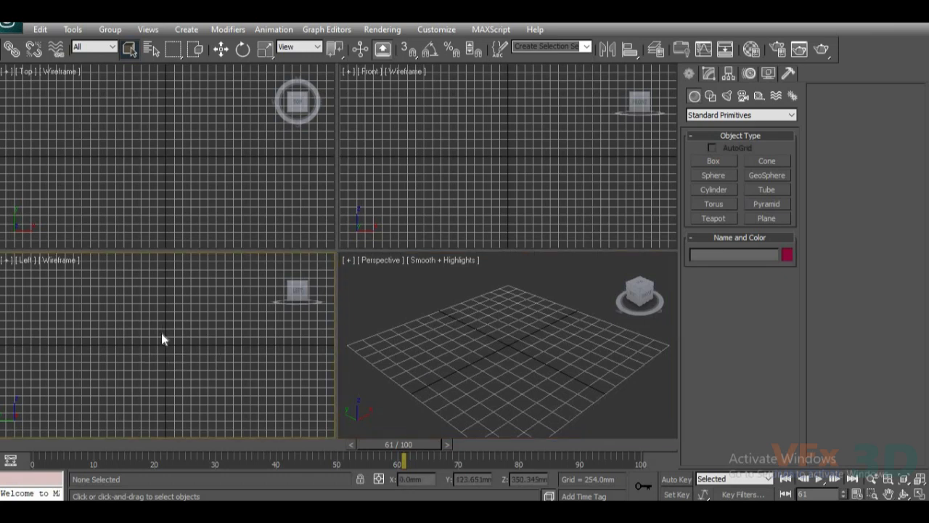
{"action": "key", "text": "alt+w"}
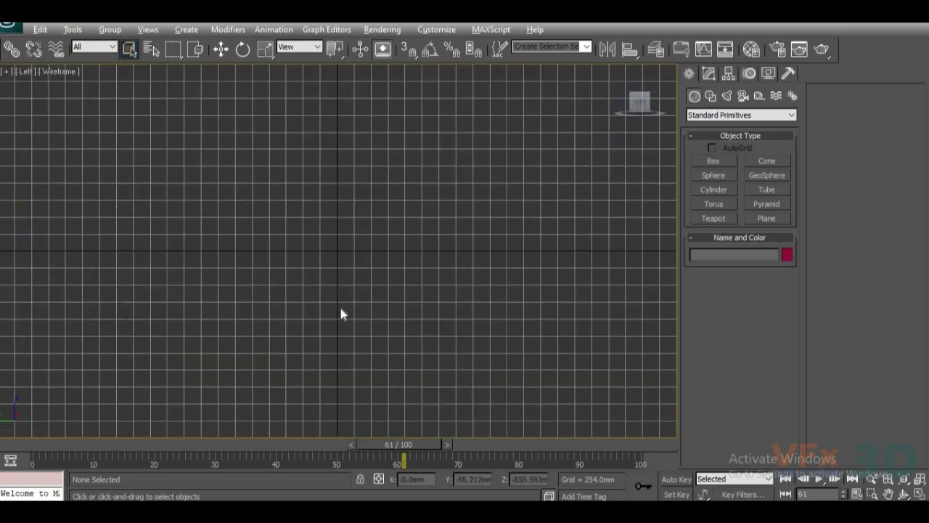
{"action": "key", "text": "alt+w"}
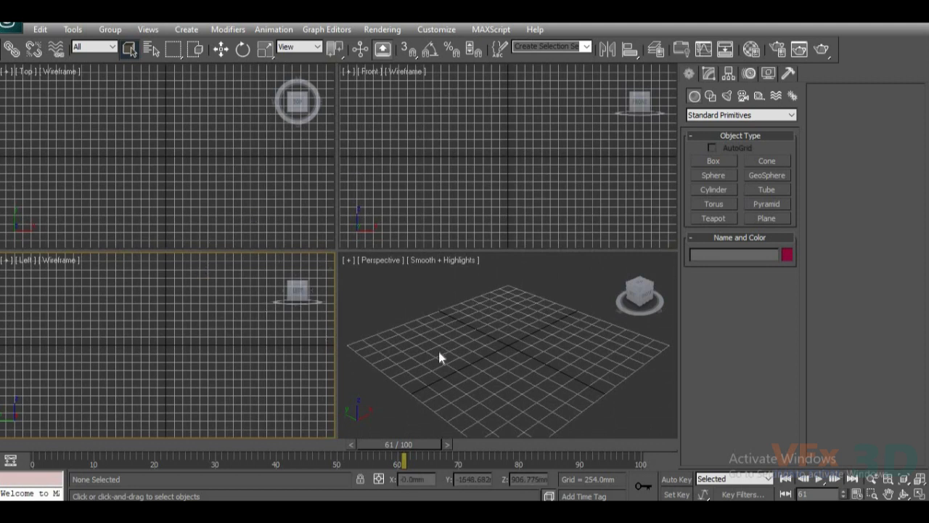
{"action": "left_click", "coordinate": [498, 211]}
{"action": "key", "text": "alt+w"}
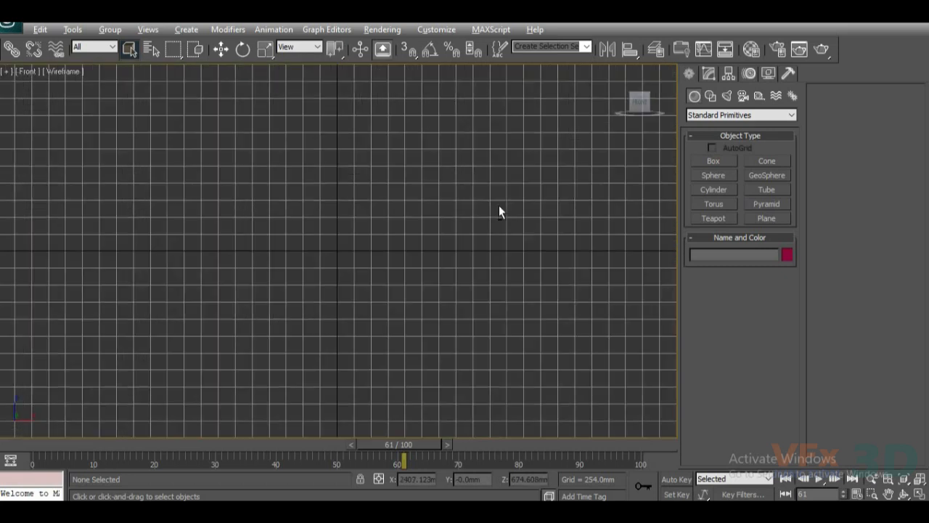
{"action": "key", "text": "alt+w"}
Maximize the Perspective viewport and orbit around the empty grid.
{"action": "left_click", "coordinate": [446, 372]}
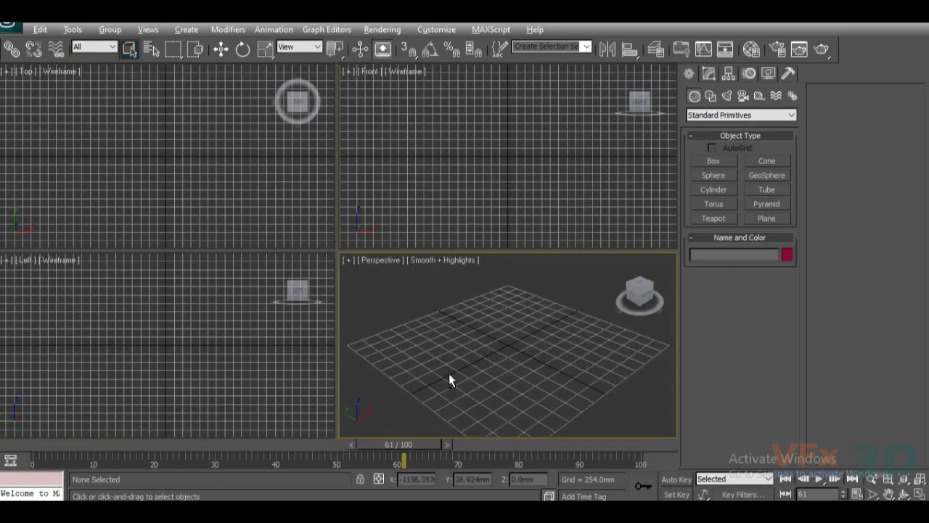
{"action": "key", "text": "alt+w"}
{"action": "middle_click_drag", "start_coordinate": [506, 296], "coordinate": [396, 334], "text": "alt"}
{"action": "mouse_move", "coordinate": [334, 339]}
{"action": "middle_mouse_down", "text": "alt"}
{"action": "mouse_move", "coordinate": [328, 326]}
{"action": "mouse_move", "coordinate": [349, 348]}
{"action": "mouse_move", "coordinate": [328, 352]}
{"action": "mouse_move", "coordinate": [370, 353]}
{"action": "mouse_move", "coordinate": [339, 349]}
{"action": "middle_mouse_up", "text": "alt"}
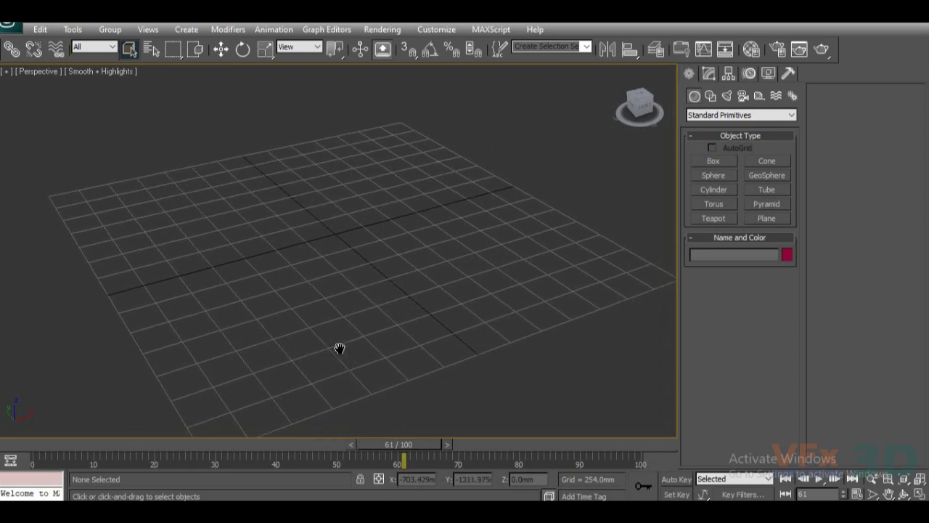
Switch the maximized viewport through the Front, Left and Top views and back to Front.
{"action": "key", "text": "f"}
{"action": "scroll", "coordinate": [362, 348], "scroll_direction": "down", "scroll_amount": 2}
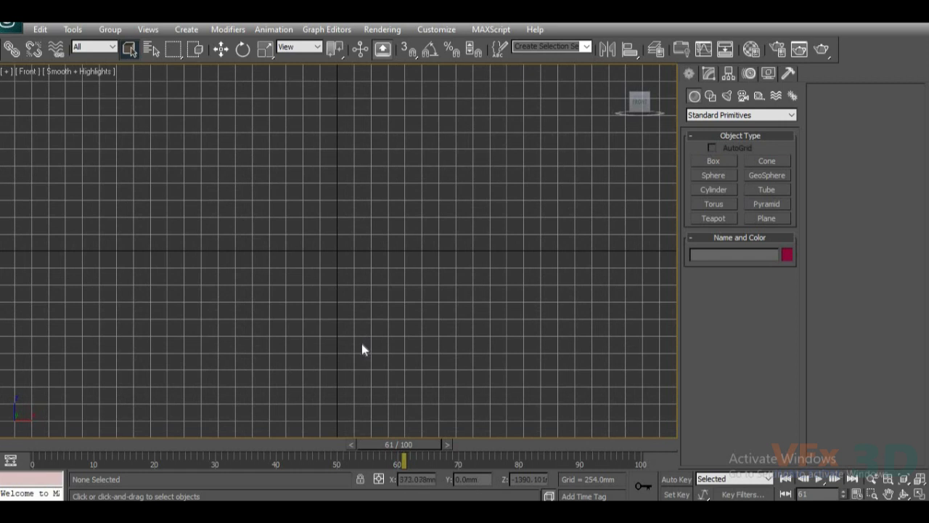
{"action": "key", "text": "l"}
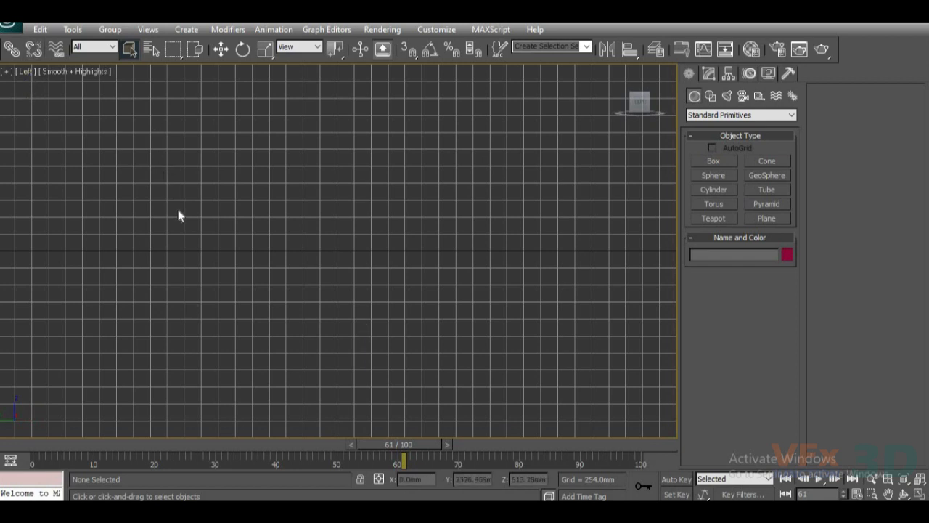
{"action": "key", "text": "t"}
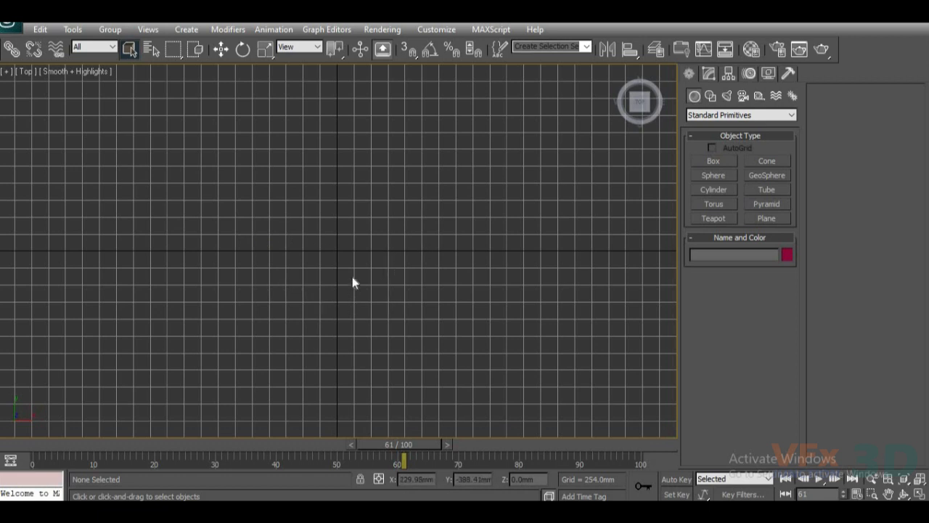
{"action": "scroll", "coordinate": [352, 282], "scroll_direction": "down", "scroll_amount": 2}
{"action": "key", "text": "f"}
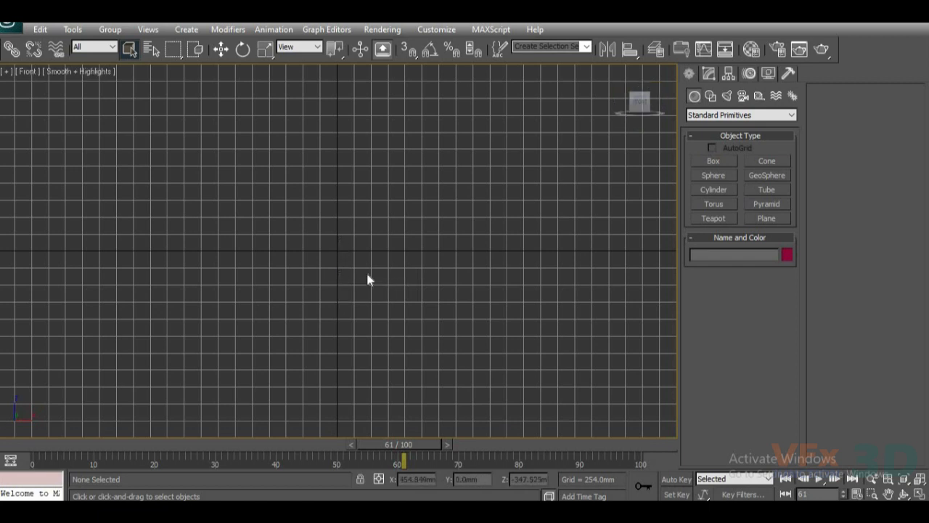
Switch the viewport to the Right view, check it in the four-viewport layout and maximize it again.
{"action": "key", "text": "v"}
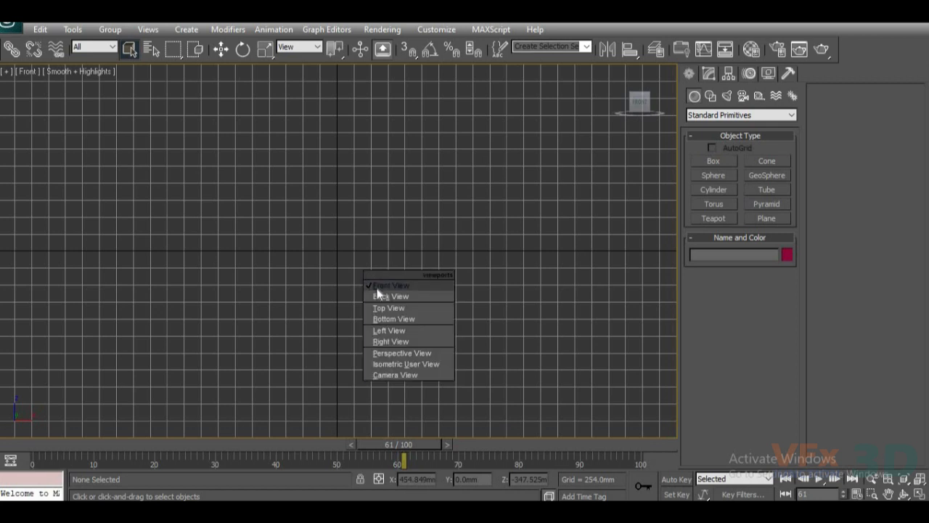
{"action": "left_click", "coordinate": [381, 339]}
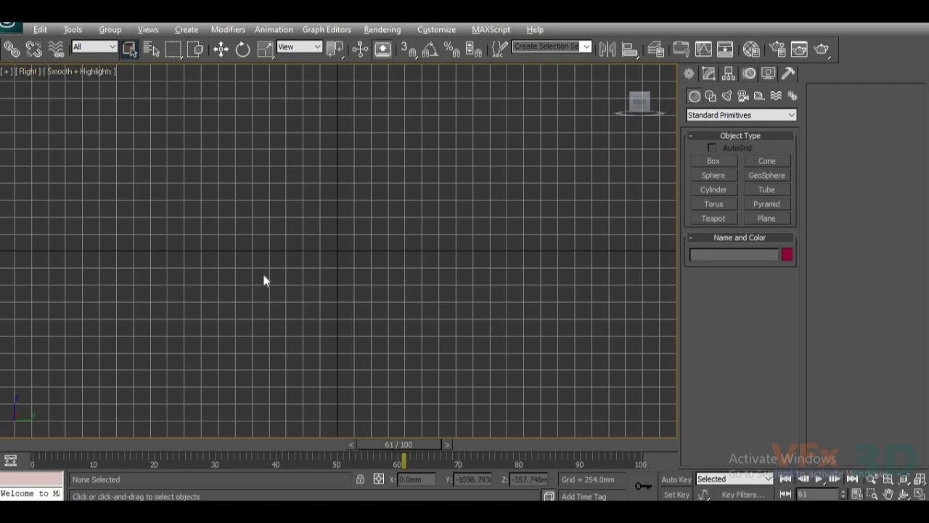
{"action": "key", "text": "alt+w"}
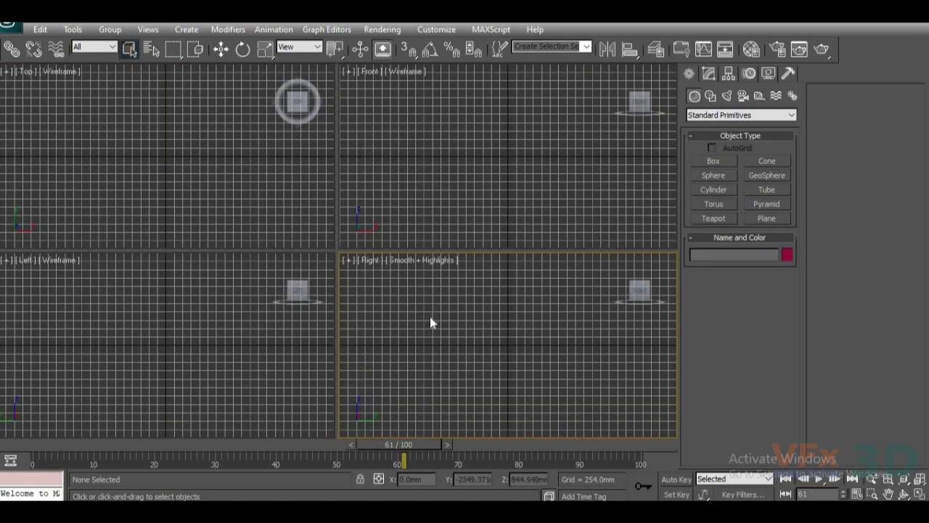
{"action": "key", "text": "alt+w"}
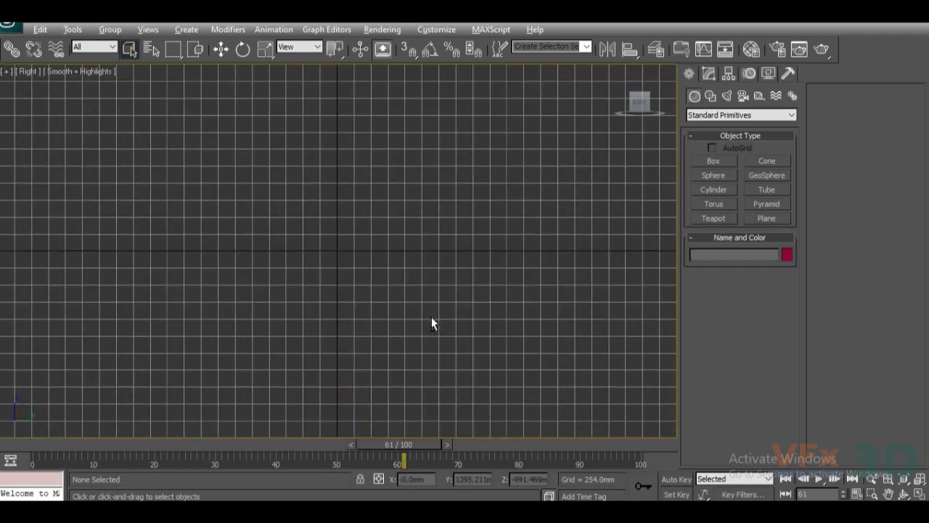
Return the viewport to the Perspective view and orbit and zoom out to show the whole grid.
{"action": "key", "text": "p"}
{"action": "middle_click_drag", "start_coordinate": [429, 330], "coordinate": [414, 347], "text": "alt"}
{"action": "scroll", "coordinate": [413, 337], "scroll_direction": "down", "scroll_amount": 2}
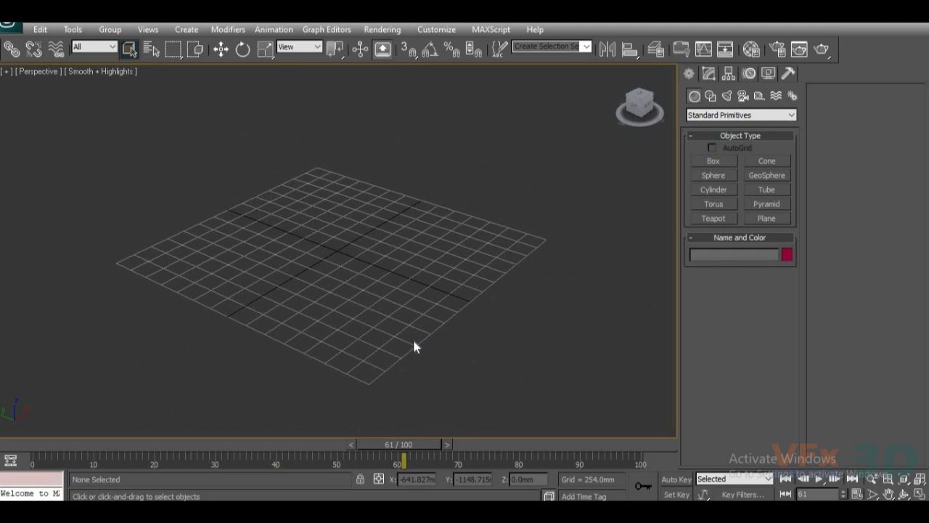
Restore the four-viewport layout and enlarge the Perspective viewport by moving the vertical and horizontal viewport dividers.
{"action": "key", "text": "alt+w"}
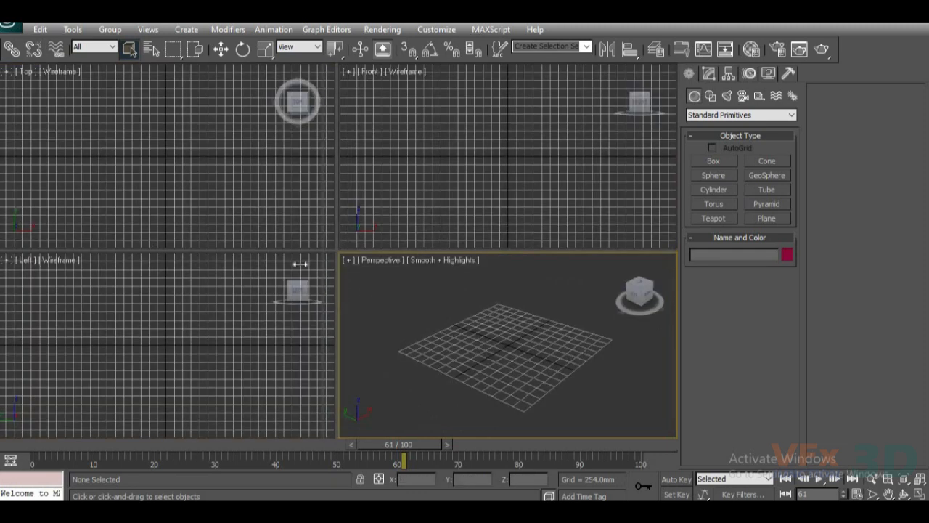
{"action": "left_click_drag", "start_coordinate": [246, 280], "coordinate": [205, 276]}
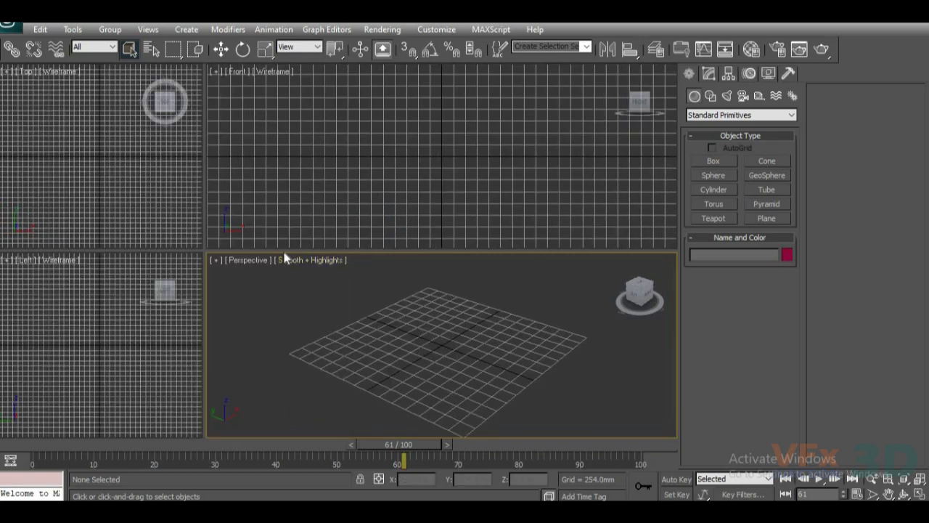
{"action": "left_click_drag", "start_coordinate": [284, 249], "coordinate": [287, 188]}
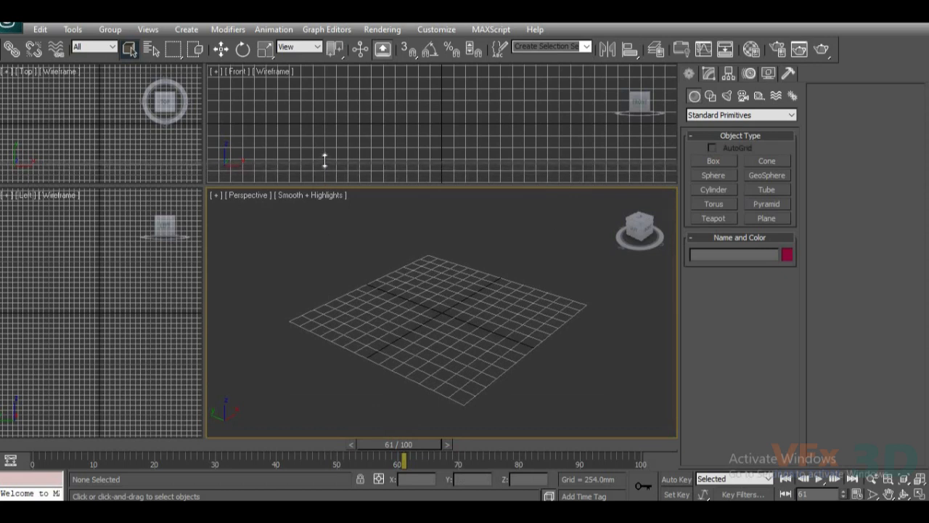
{"action": "left_click_drag", "start_coordinate": [328, 154], "coordinate": [327, 153]}
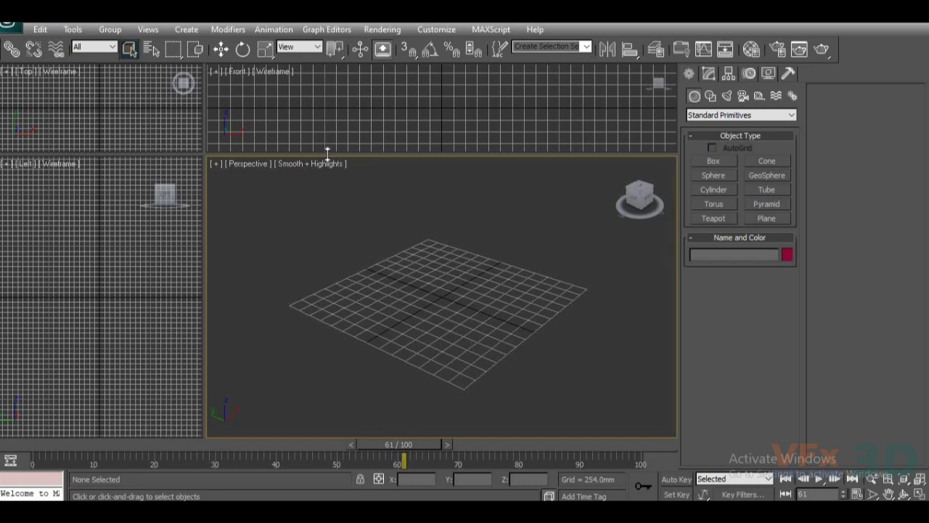
Resize the four viewports back to nearly equal sizes and maximize the Perspective viewport.
{"action": "left_click_drag", "start_coordinate": [324, 161], "coordinate": [253, 234]}
{"action": "left_click_drag", "start_coordinate": [339, 217], "coordinate": [334, 243]}
{"action": "left_click_drag", "start_coordinate": [253, 271], "coordinate": [328, 288]}
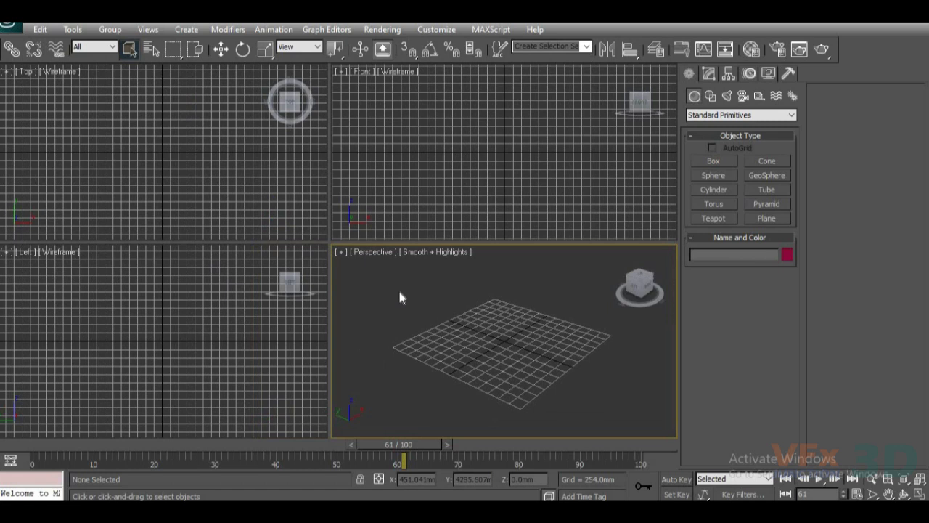
{"action": "key", "text": "alt+w"}
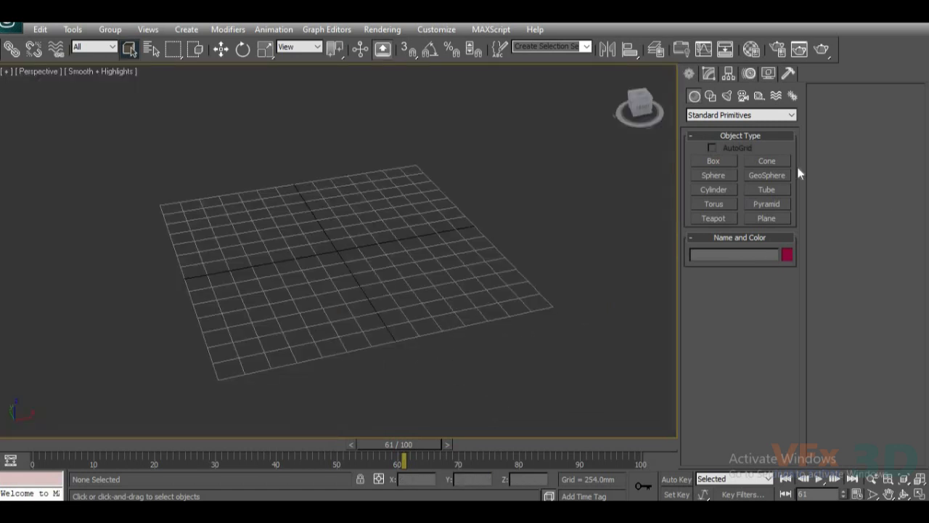
{"action": "left_click", "coordinate": [715, 160]}
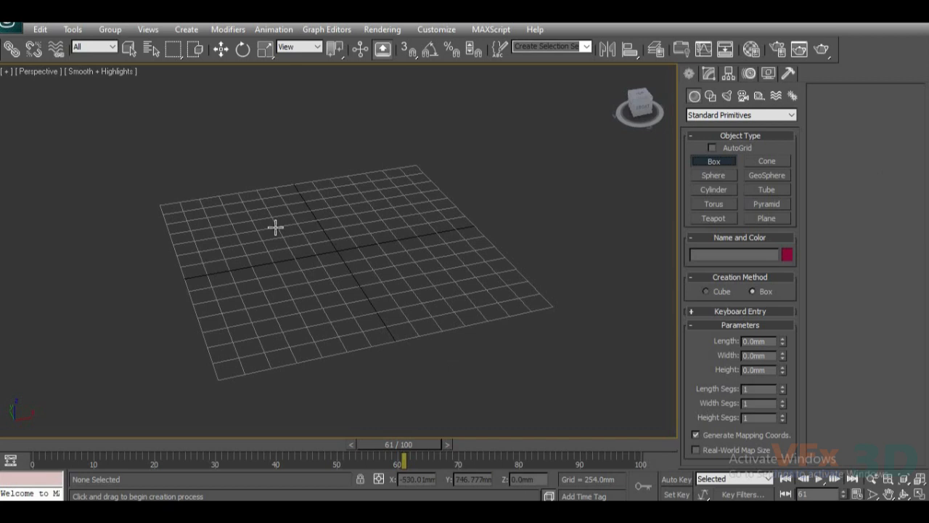
{"action": "key", "text": "q"}
{"action": "key", "text": "q"}
{"action": "left_click_drag", "start_coordinate": [277, 232], "coordinate": [438, 298]}
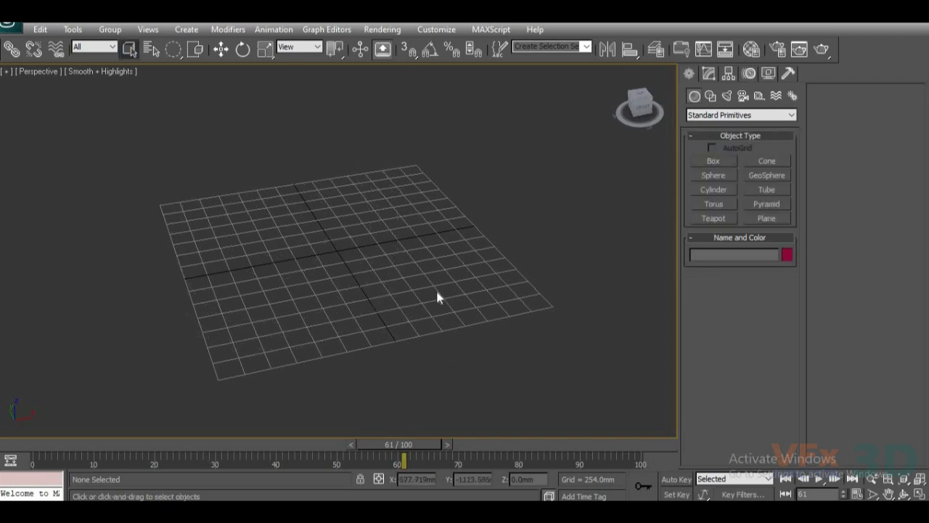
Create a box about 1734 mm long, 1633 mm wide and 1223 mm high on the Perspective grid.
{"action": "left_click", "coordinate": [717, 162]}
{"action": "left_click_drag", "start_coordinate": [321, 219], "coordinate": [359, 285]}
{"action": "left_click_drag", "start_coordinate": [275, 298], "coordinate": [195, 314]}
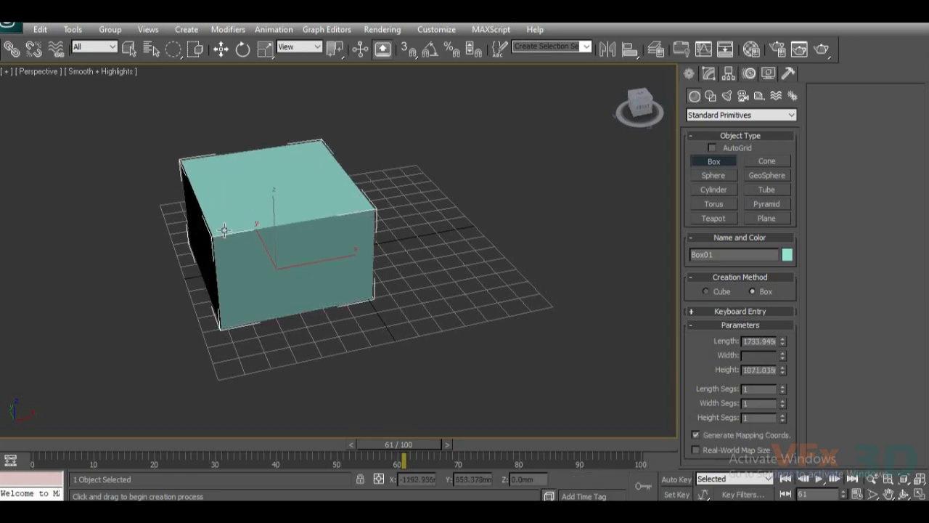
Hide the box's selection brackets and turn on the edged faces display.
{"action": "key", "text": "j"}
{"action": "middle_click_drag", "start_coordinate": [351, 340], "coordinate": [392, 361]}
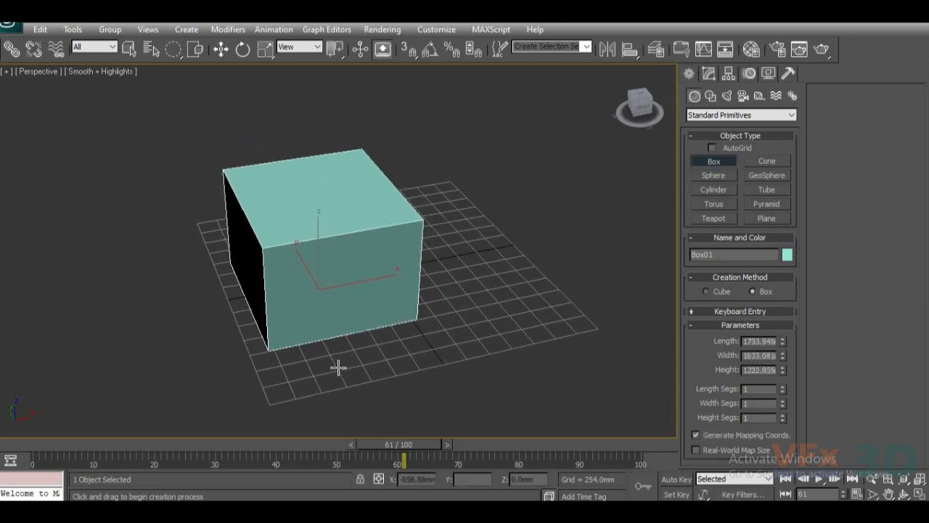
{"action": "key", "text": "F4"}
{"action": "middle_click_drag", "start_coordinate": [332, 367], "coordinate": [363, 263], "text": "alt"}
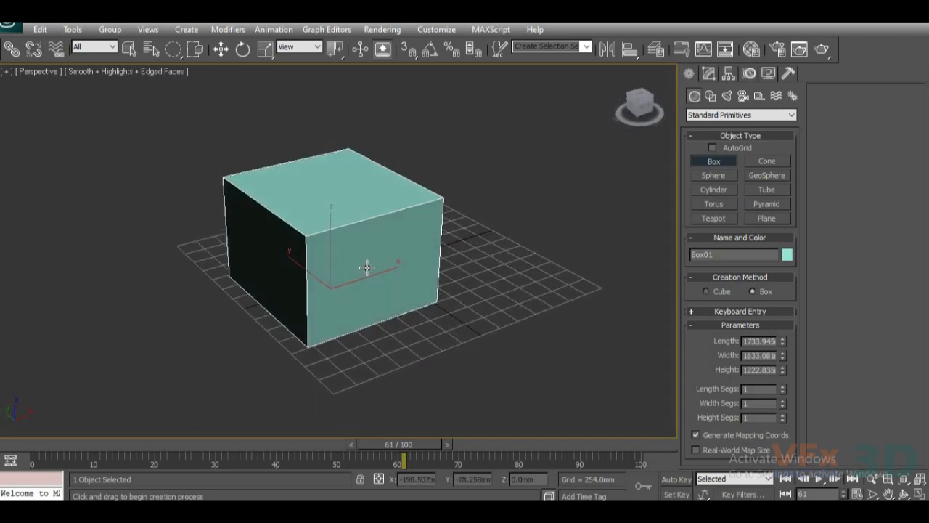
Leave box creation, keeping only the existing box, and inspect it in the Perspective view.
{"action": "left_click", "coordinate": [365, 253]}
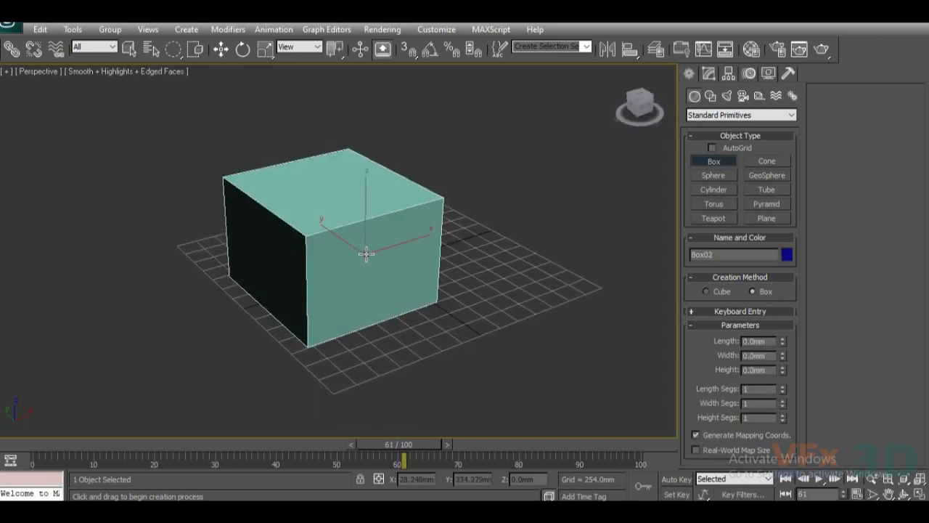
{"action": "right_click", "coordinate": [415, 321]}
{"action": "middle_click_drag", "start_coordinate": [328, 266], "coordinate": [343, 296]}
{"action": "scroll", "coordinate": [343, 295], "scroll_direction": "up", "scroll_amount": 3}
{"action": "scroll", "coordinate": [338, 297], "scroll_direction": "down", "scroll_amount": 3}
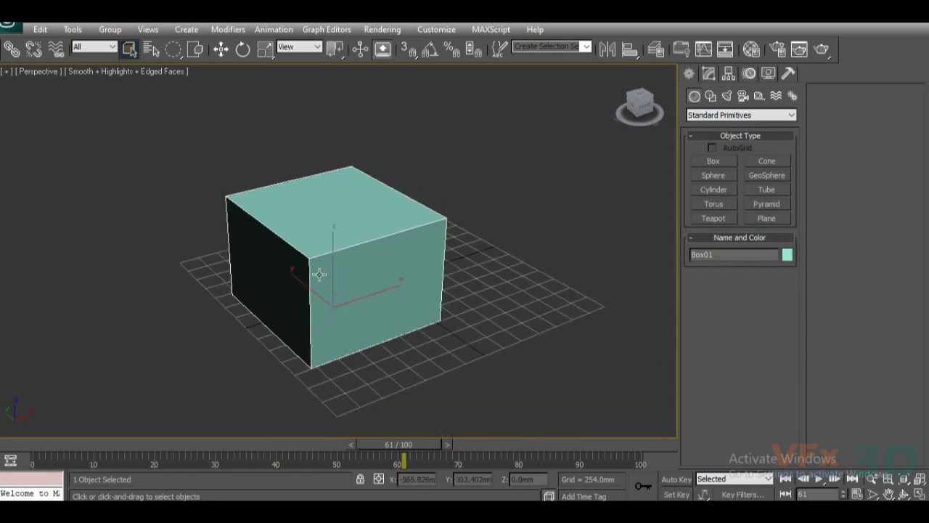
Move the box freely along single axes and axis planes, ending at about X -357, Y -129 and Z -364 mm.
{"action": "left_click", "coordinate": [220, 51]}
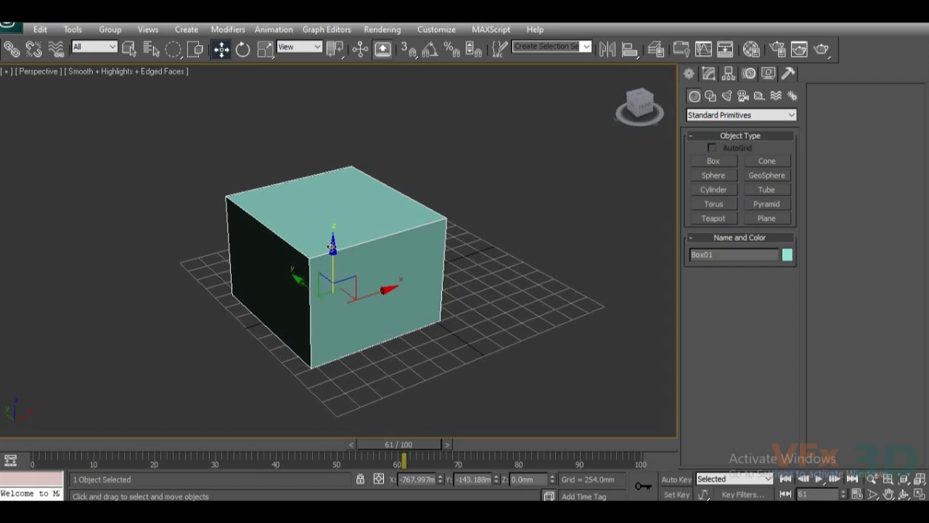
{"action": "left_click_drag", "start_coordinate": [373, 298], "coordinate": [532, 242]}
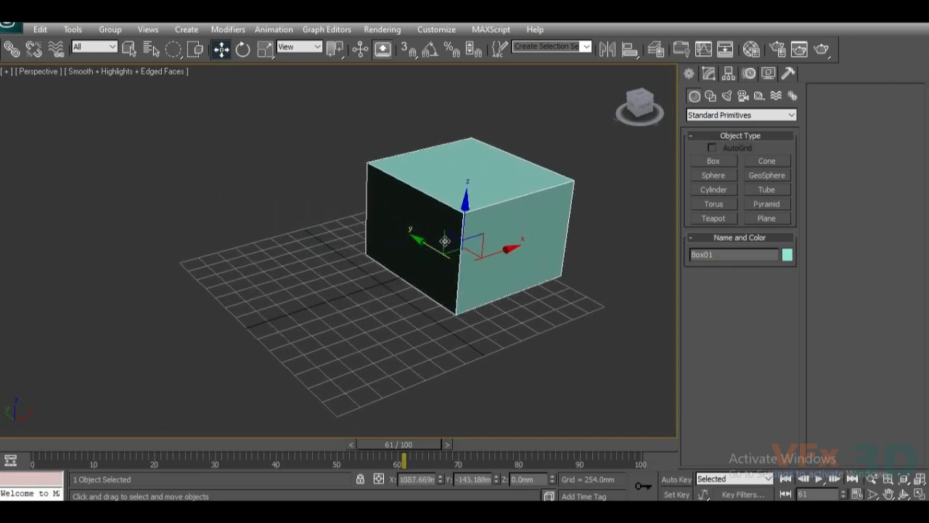
{"action": "left_click_drag", "start_coordinate": [426, 244], "coordinate": [346, 213]}
{"action": "mouse_move", "coordinate": [381, 168]}
{"action": "left_mouse_down"}
{"action": "mouse_move", "coordinate": [367, 299]}
{"action": "mouse_move", "coordinate": [380, 170]}
{"action": "left_mouse_up"}
{"action": "left_click_drag", "start_coordinate": [432, 225], "coordinate": [361, 238]}
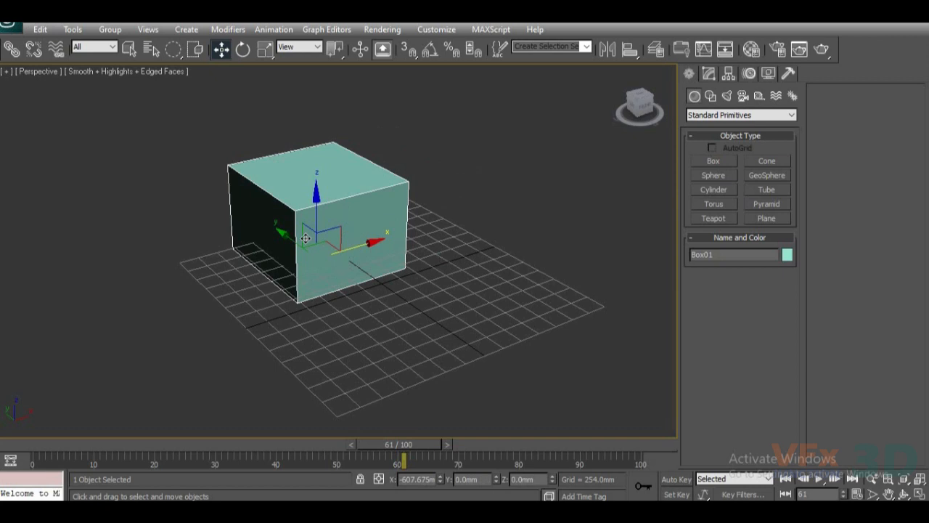
{"action": "left_click_drag", "start_coordinate": [288, 237], "coordinate": [319, 294]}
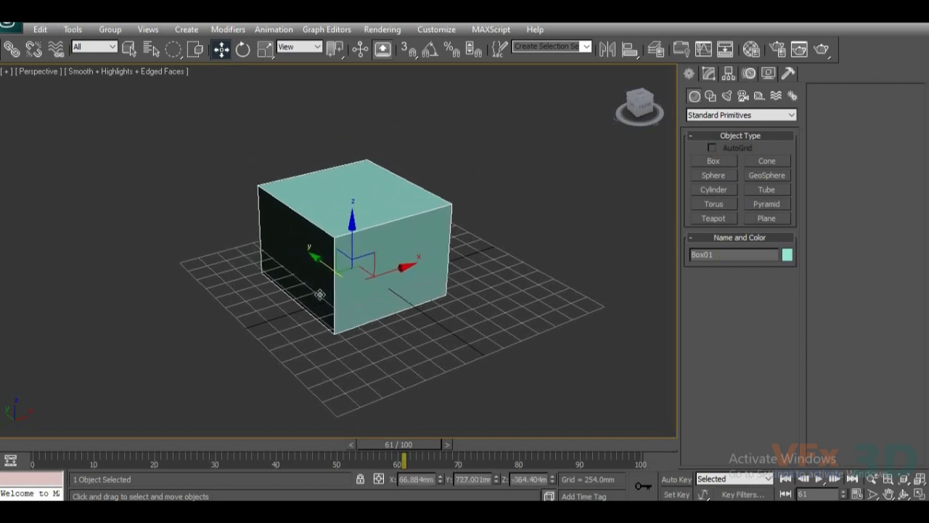
{"action": "left_click_drag", "start_coordinate": [323, 268], "coordinate": [379, 331]}
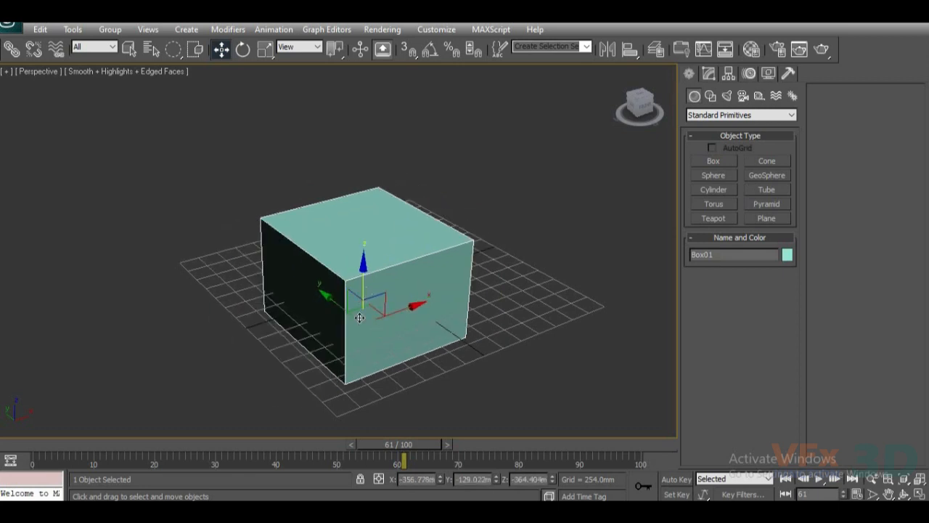
Rotate the box about its Y axis, undo the first attempt and rotate it again to about -2.7 degrees.
{"action": "left_click", "coordinate": [243, 55]}
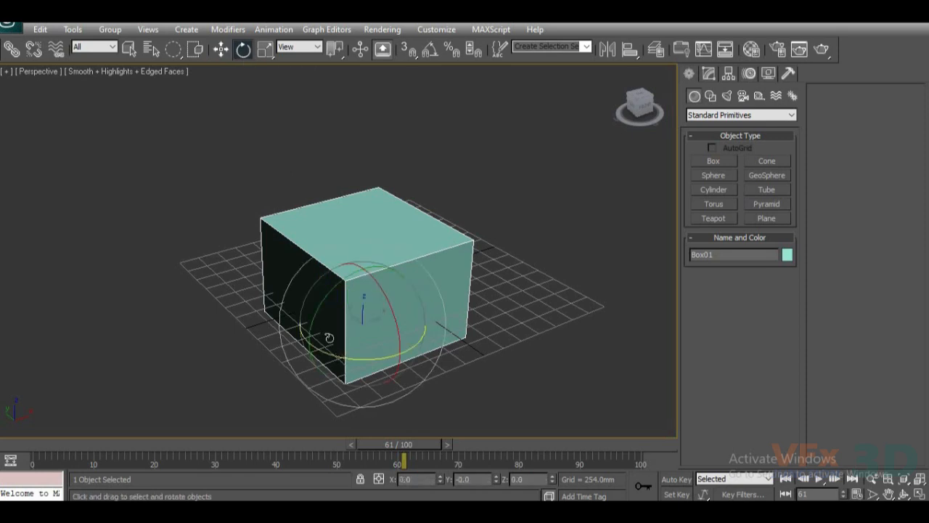
{"action": "left_click_drag", "start_coordinate": [322, 307], "coordinate": [344, 320]}
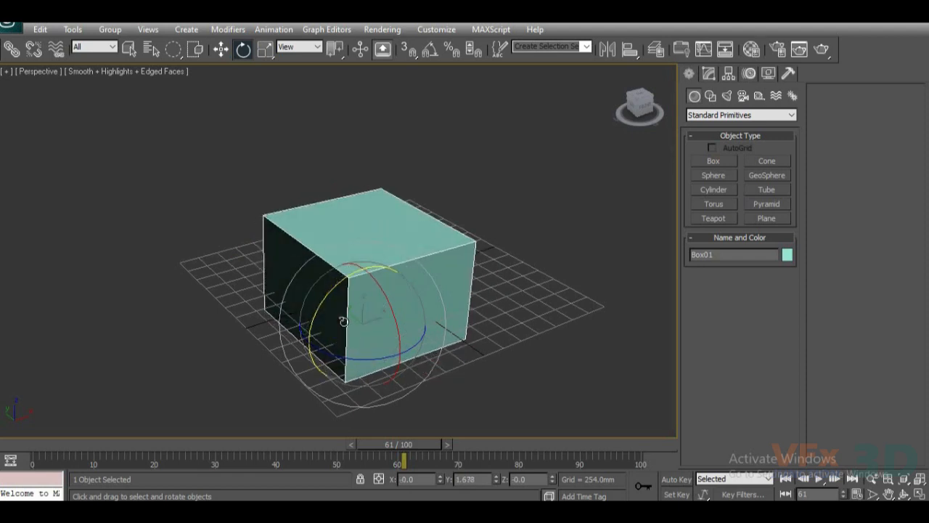
{"action": "key", "text": "ctrl+z"}
{"action": "middle_click_drag", "start_coordinate": [365, 324], "coordinate": [375, 319]}
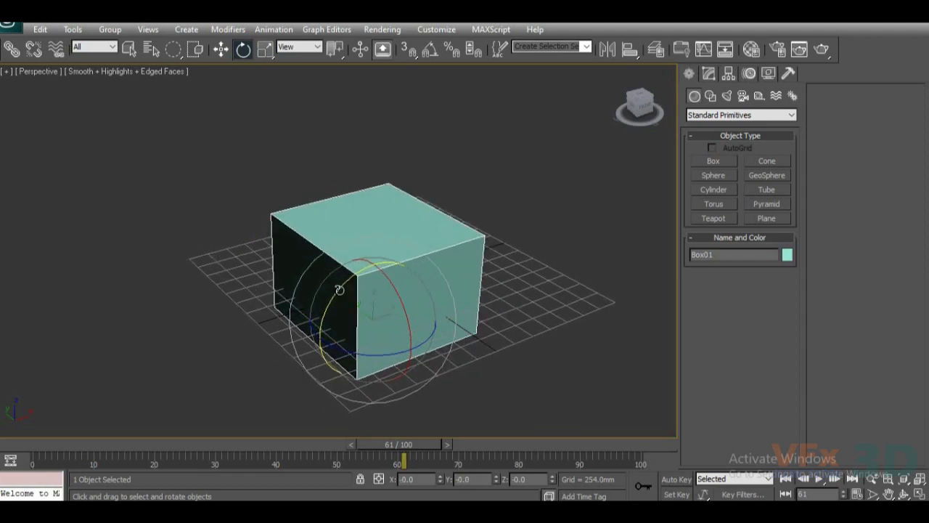
{"action": "mouse_move", "coordinate": [338, 295]}
{"action": "left_mouse_down"}
{"action": "mouse_move", "coordinate": [327, 301]}
{"action": "mouse_move", "coordinate": [357, 291]}
{"action": "mouse_move", "coordinate": [348, 306]}
{"action": "left_mouse_up"}
{"action": "left_click_drag", "start_coordinate": [386, 254], "coordinate": [392, 272]}
{"action": "left_click_drag", "start_coordinate": [365, 306], "coordinate": [365, 255]}
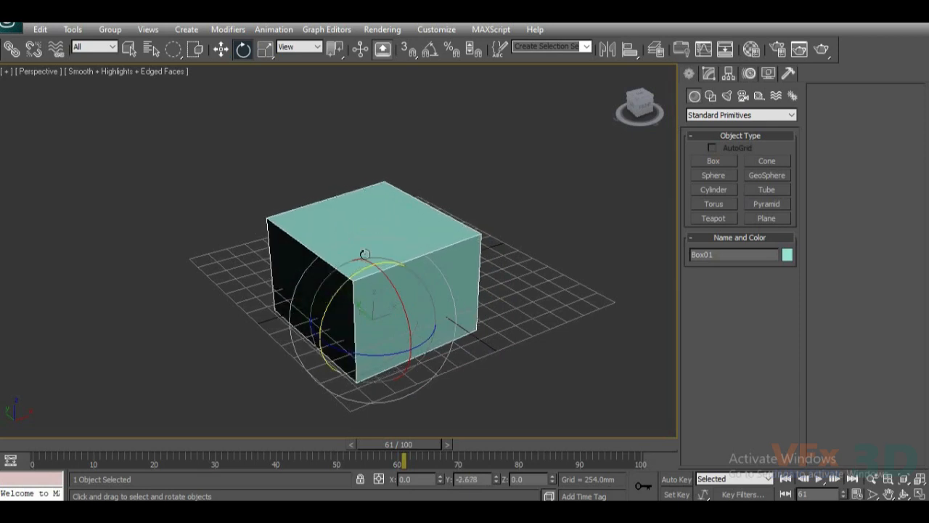
Turn on angle snap, then try two rotations of the box about the Y axis and undo each.
{"action": "left_click", "coordinate": [429, 52]}
{"action": "left_click_drag", "start_coordinate": [331, 298], "coordinate": [384, 270]}
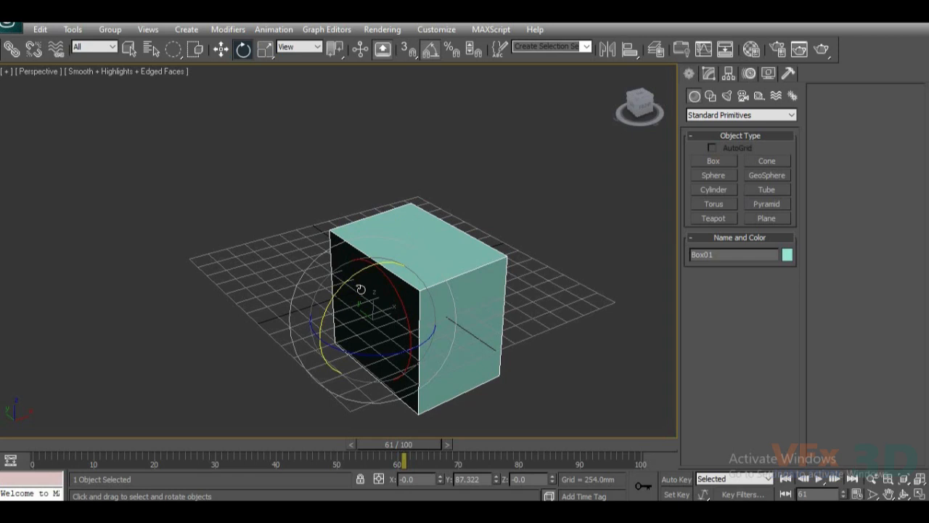
{"action": "key", "text": "ctrl+z"}
{"action": "left_click_drag", "start_coordinate": [351, 277], "coordinate": [414, 423]}
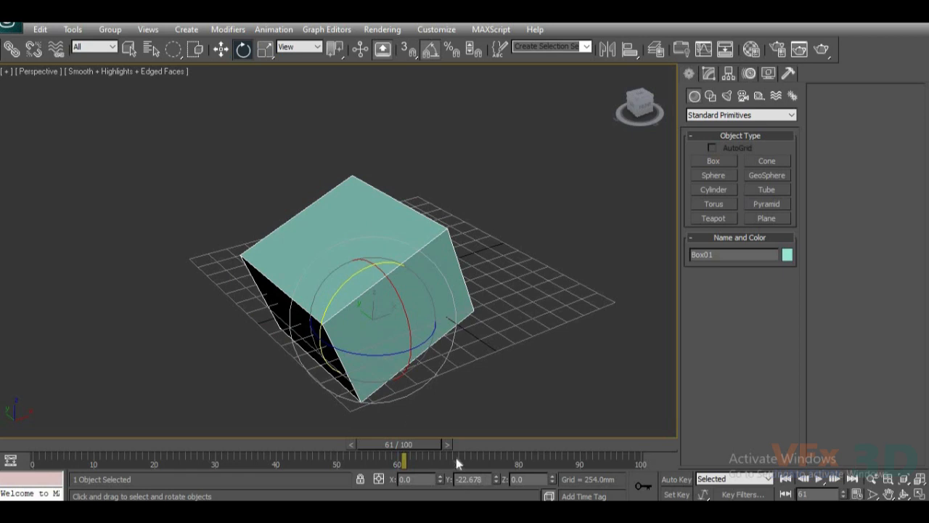
{"action": "key", "text": "ctrl+z"}
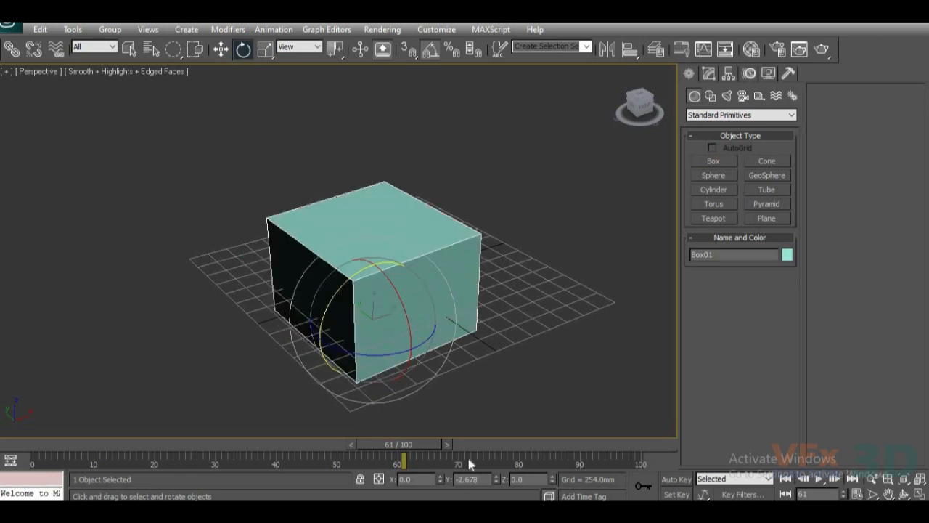
Enter exact Y rotation values for the box, first 90 degrees and finally -180 degrees.
{"action": "type", "text": "-2"}
{"action": "key", "text": "Return"}
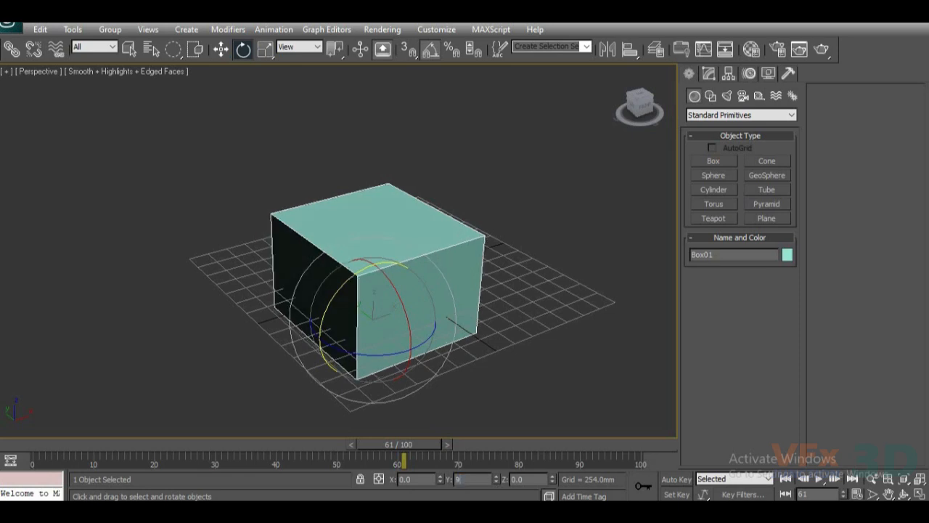
{"action": "type", "text": "90"}
{"action": "key", "text": "Return"}
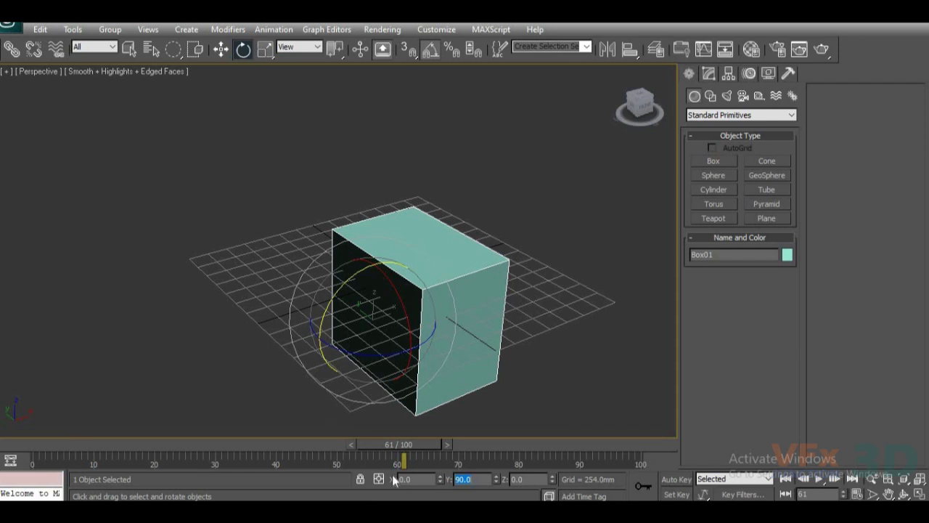
{"action": "type", "text": "180"}
{"action": "key", "text": "Return"}
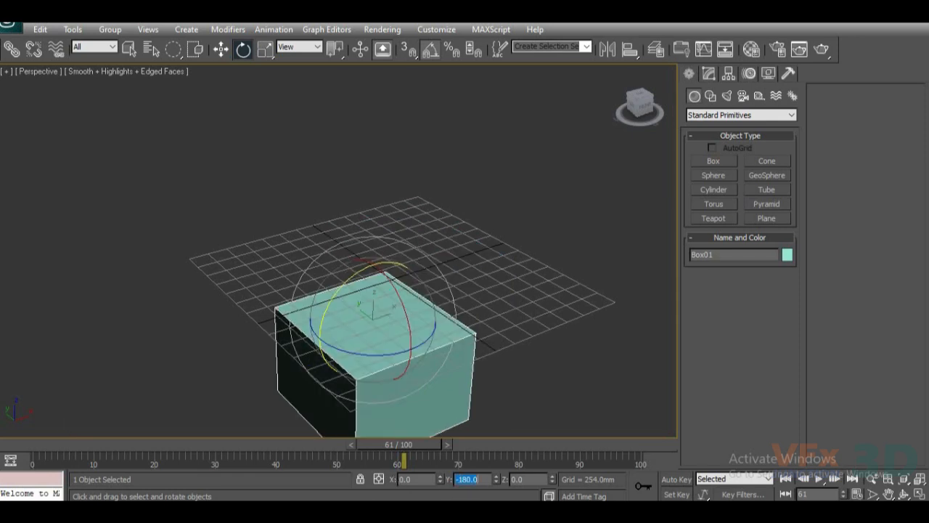
{"action": "middle_click_drag", "start_coordinate": [357, 322], "coordinate": [354, 285]}
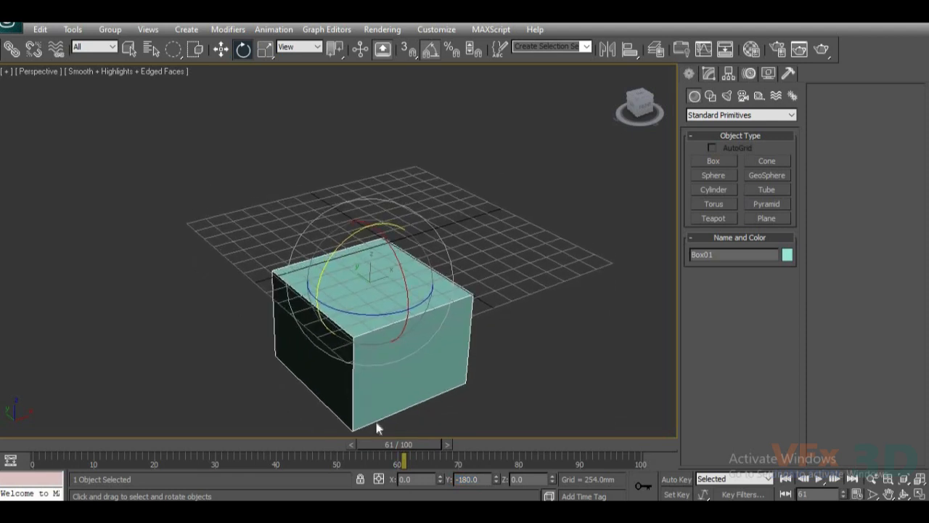
Switch to the Move tool and set the box's position to X -100, Y 100 and Z -100 mm.
{"action": "key", "text": "w"}
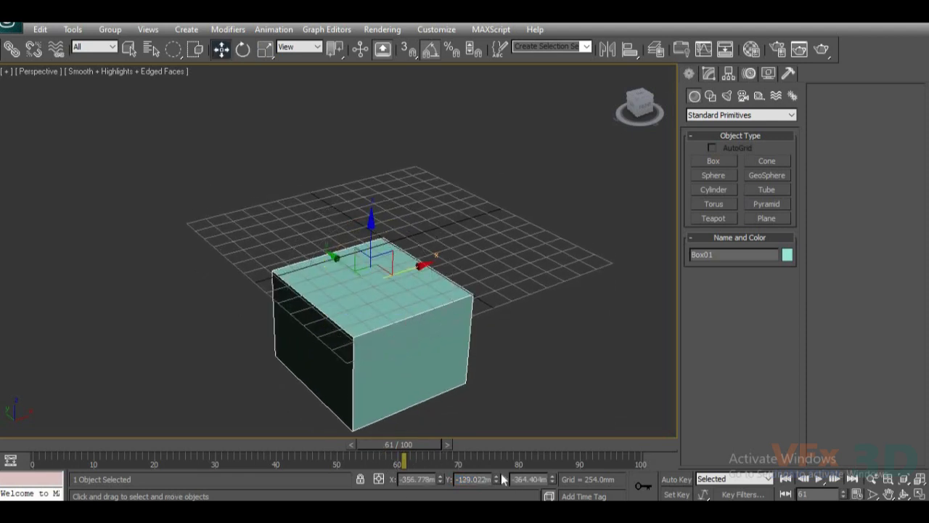
{"action": "left_click_drag", "start_coordinate": [497, 479], "coordinate": [580, 432]}
{"action": "type", "text": "100"}
{"action": "key", "text": "Return"}
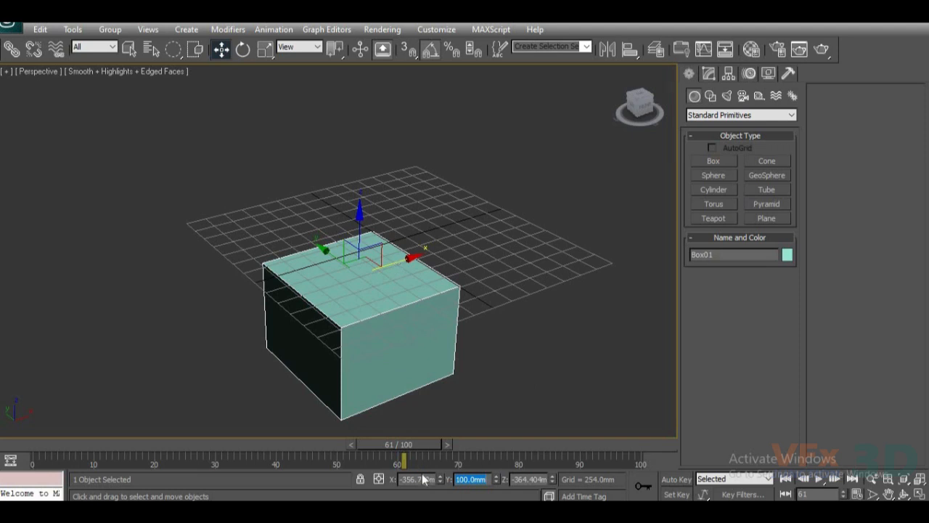
{"action": "key", "text": "shift+Tab"}
{"action": "type", "text": "-100"}
{"action": "key", "text": "Return"}
{"action": "key", "text": "Tab"}
{"action": "key", "text": "Tab"}
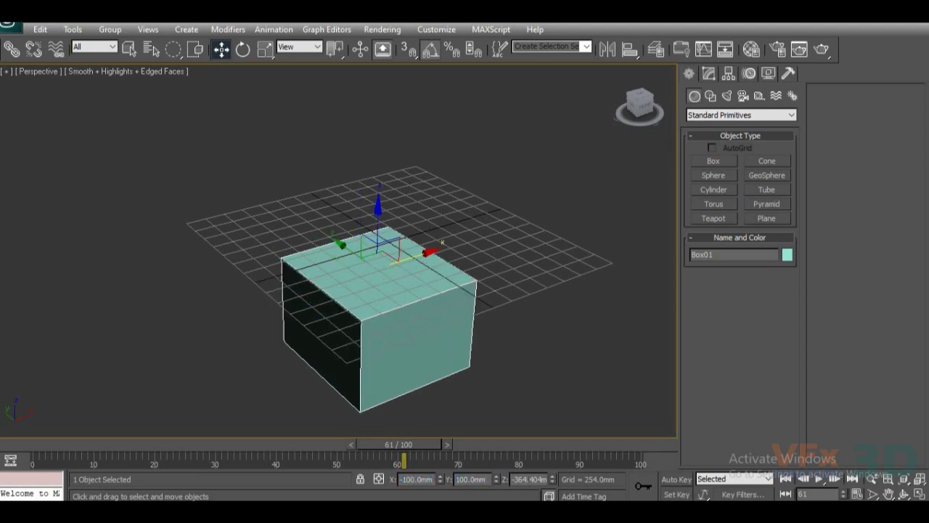
{"action": "type", "text": "-100"}
{"action": "key", "text": "Return"}
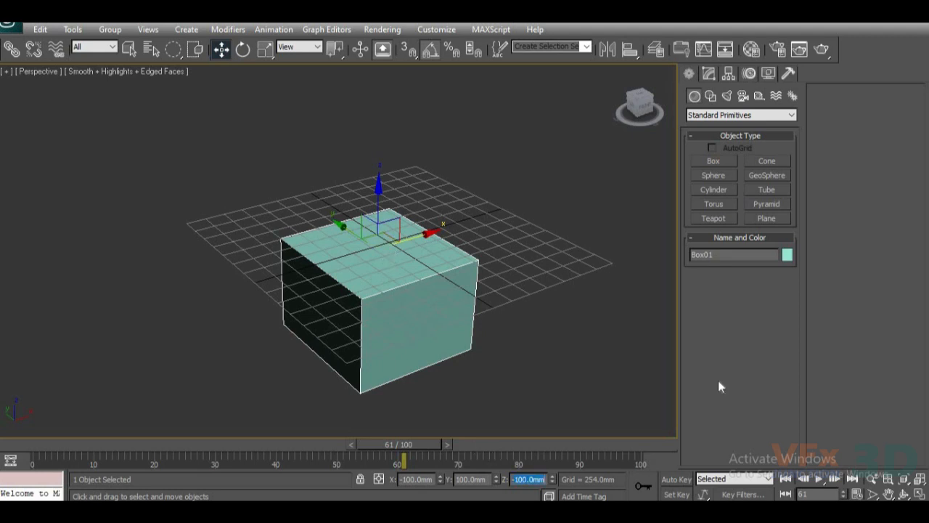
Set the box's X, Y and Z positions to 0 mm and raise it along Z to about 974 mm.
{"action": "type", "text": "-1"}
{"action": "key", "text": "Return"}
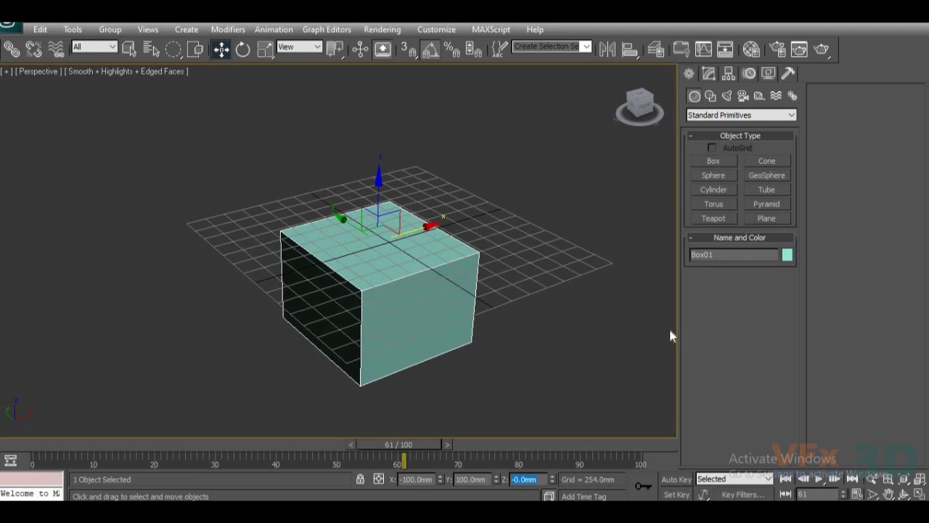
{"action": "left_click", "coordinate": [470, 479]}
{"action": "type", "text": "0"}
{"action": "key", "text": "Return"}
{"action": "left_click", "coordinate": [419, 479]}
{"action": "type", "text": "0"}
{"action": "key", "text": "Return"}
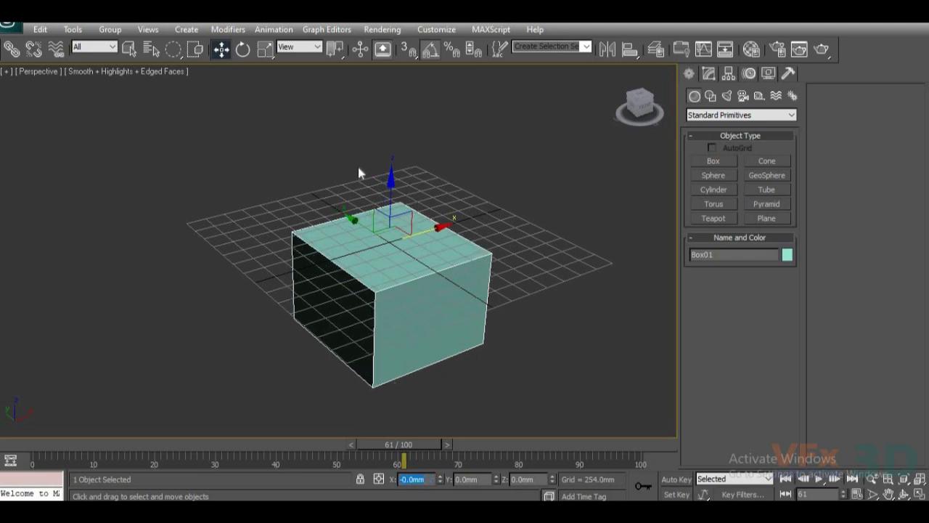
{"action": "left_click_drag", "start_coordinate": [371, 314], "coordinate": [373, 230]}
{"action": "middle_click_drag", "start_coordinate": [373, 229], "coordinate": [342, 263]}
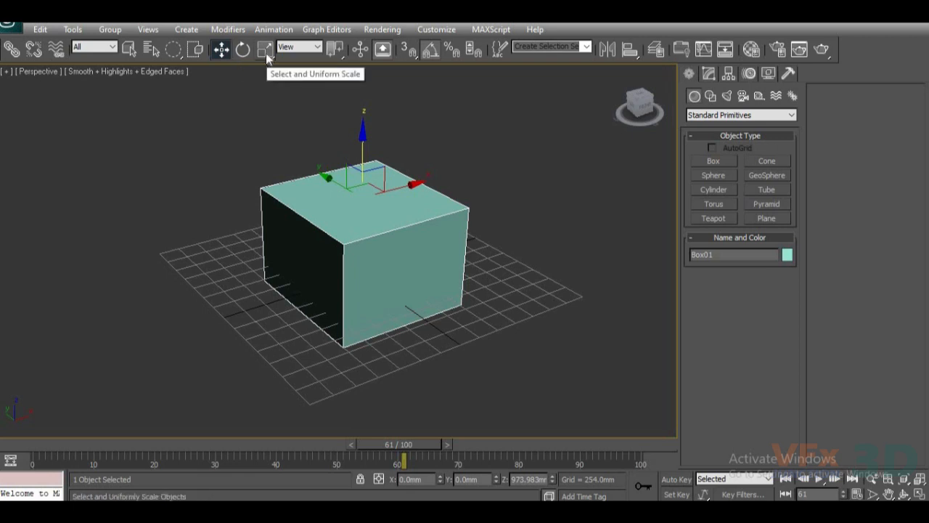
Scale the box uniformly and along separate axes to about 303% in X, 202% in Y and 115% in Z.
{"action": "left_click", "coordinate": [266, 53]}
{"action": "mouse_move", "coordinate": [361, 204]}
{"action": "left_mouse_down"}
{"action": "mouse_move", "coordinate": [370, 181]}
{"action": "mouse_move", "coordinate": [365, 190]}
{"action": "left_mouse_up"}
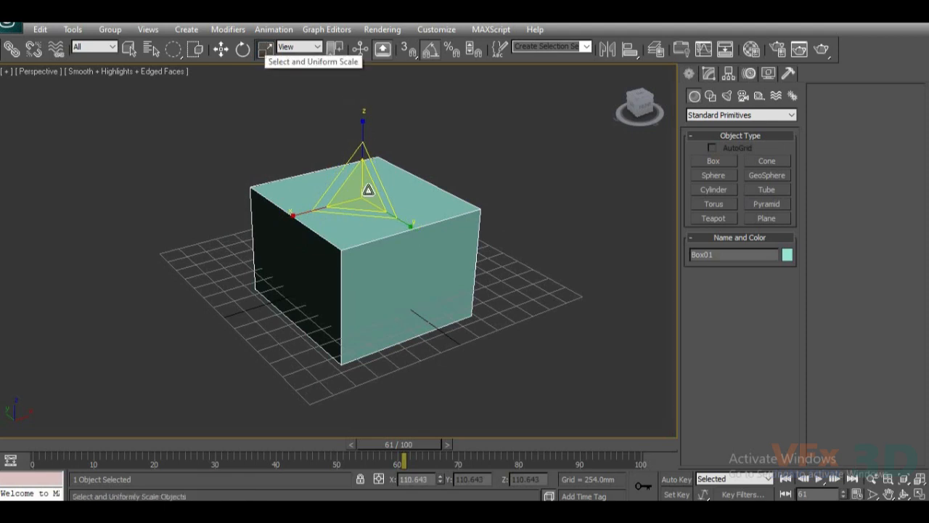
{"action": "left_click_drag", "start_coordinate": [367, 187], "coordinate": [389, 166]}
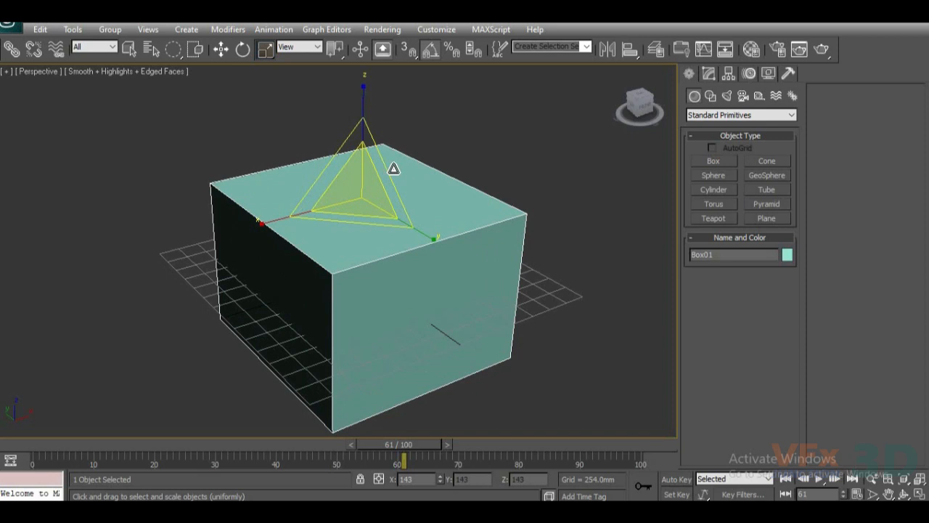
{"action": "left_click_drag", "start_coordinate": [379, 198], "coordinate": [425, 259]}
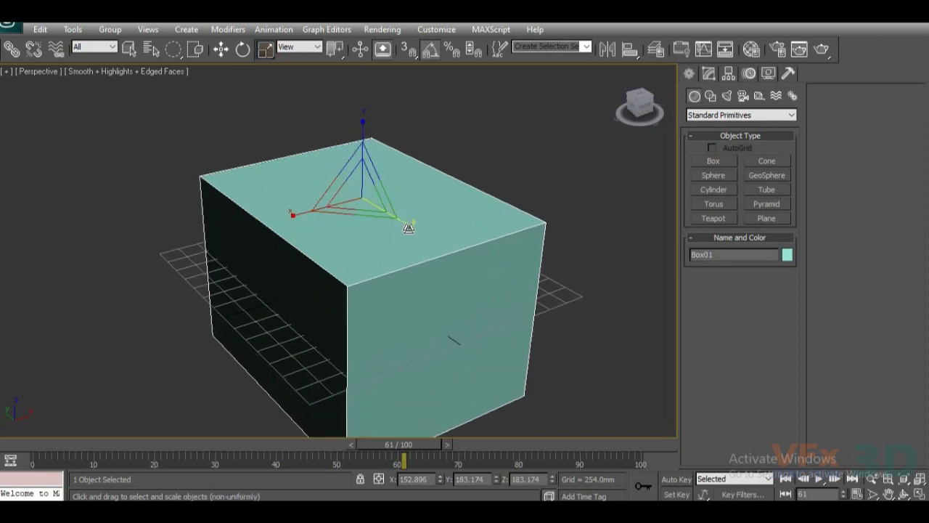
{"action": "left_click_drag", "start_coordinate": [410, 225], "coordinate": [373, 158]}
{"action": "scroll", "coordinate": [374, 247], "scroll_direction": "down", "scroll_amount": 4}
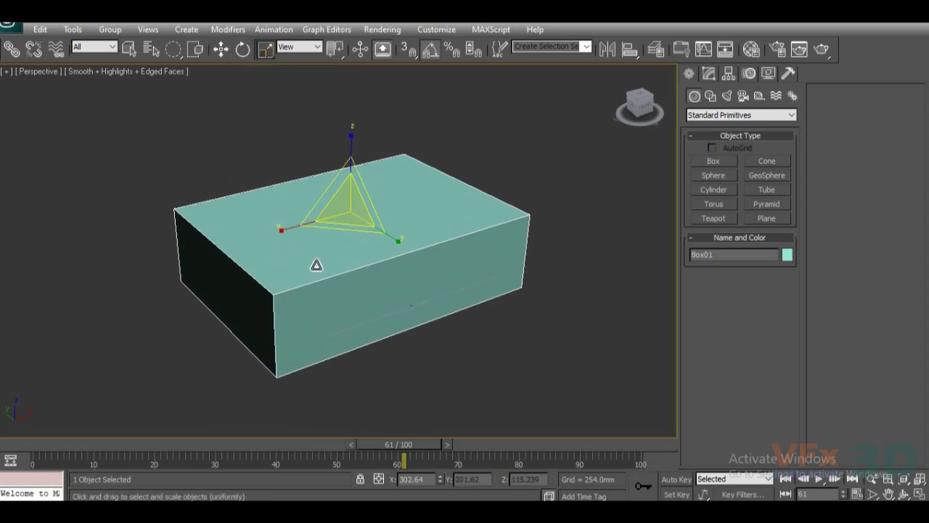
Switch between the Move, Scale and Rotate tools, try rotating the box about the Y axis and undo it.
{"action": "key", "text": "w"}
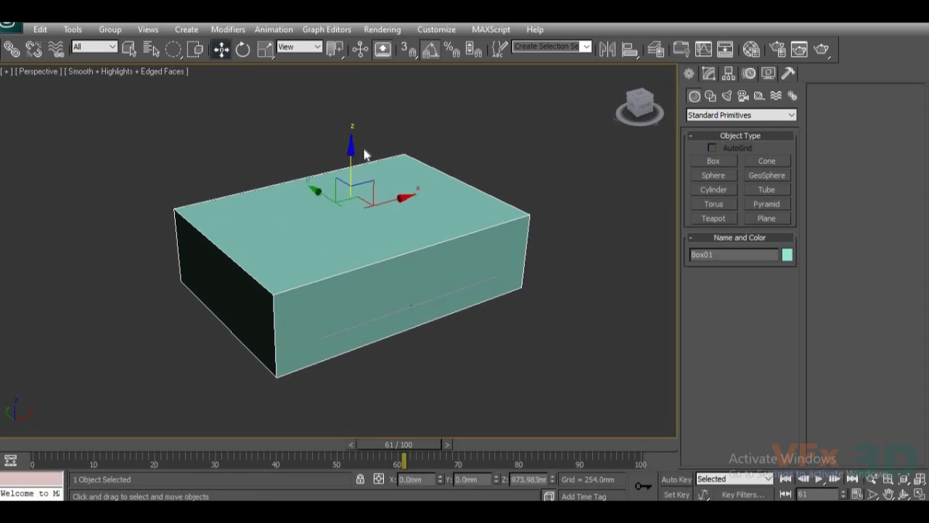
{"action": "middle_click_drag", "start_coordinate": [362, 216], "coordinate": [362, 223]}
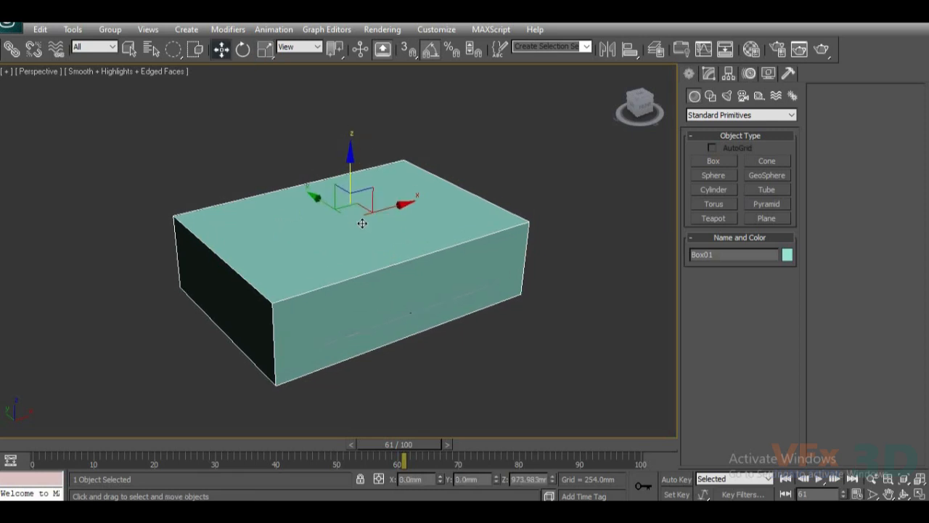
{"action": "key", "text": "r"}
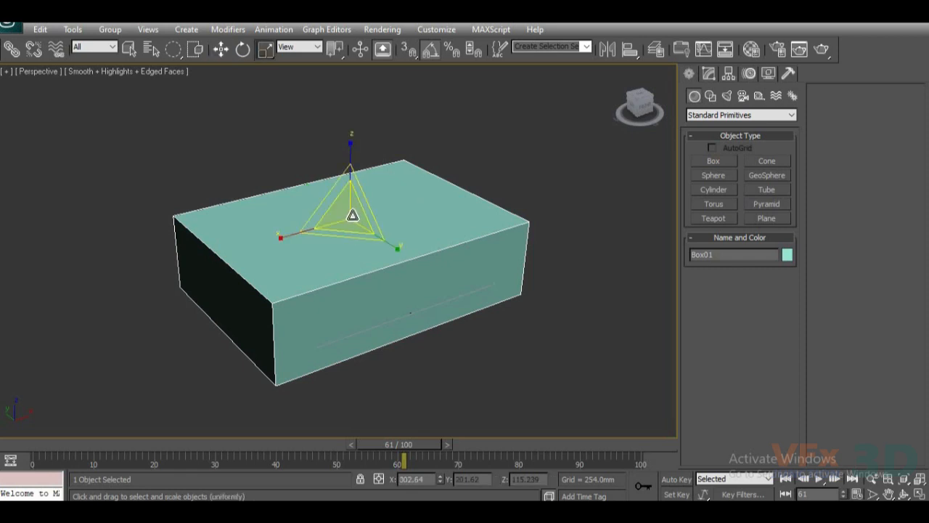
{"action": "key", "text": "e"}
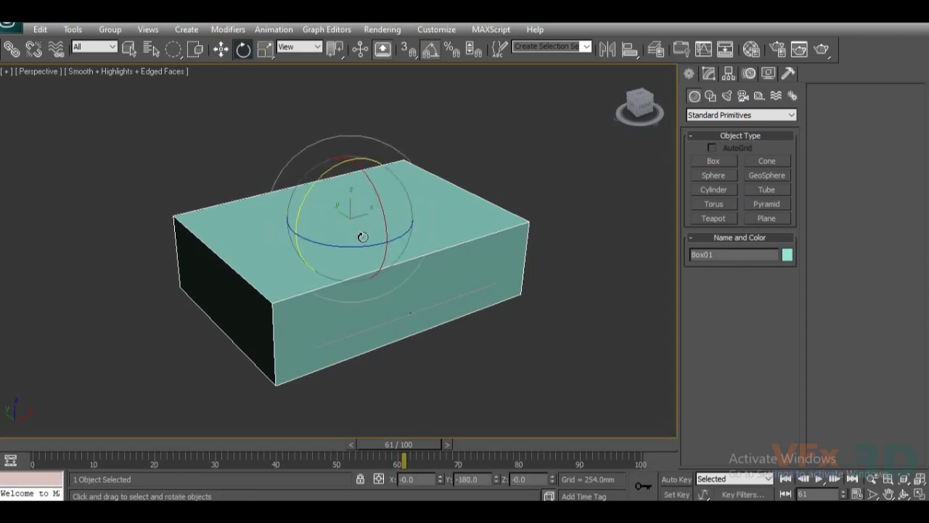
{"action": "left_click_drag", "start_coordinate": [309, 189], "coordinate": [351, 238]}
{"action": "key", "text": "ctrl+z"}
Clone the box along the X axis, placing the copy at about X 28813 mm.
{"action": "scroll", "coordinate": [360, 323], "scroll_direction": "down", "scroll_amount": 5}
{"action": "middle_click_drag", "start_coordinate": [360, 323], "coordinate": [380, 362]}
{"action": "scroll", "coordinate": [396, 322], "scroll_direction": "up", "scroll_amount": 3}
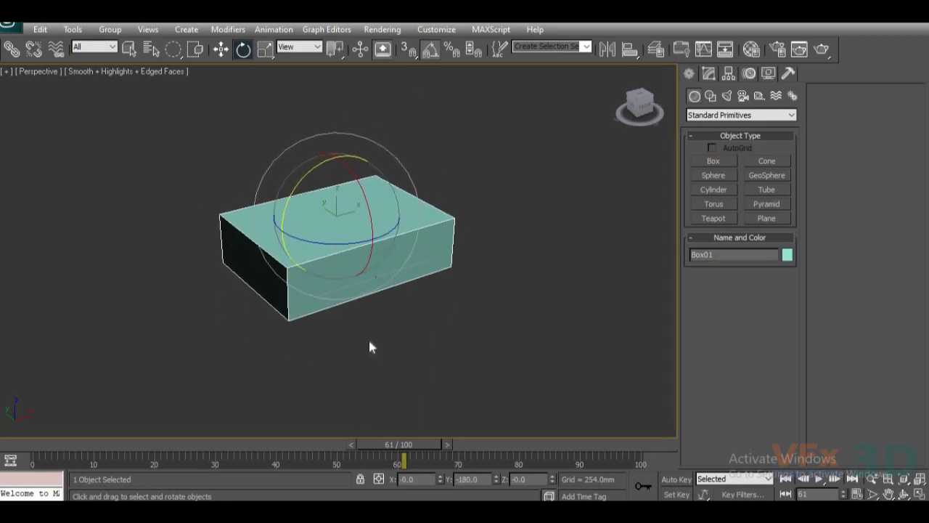
{"action": "scroll", "coordinate": [368, 337], "scroll_direction": "down", "scroll_amount": 5}
{"action": "scroll", "coordinate": [370, 344], "scroll_direction": "down", "scroll_amount": 5}
{"action": "scroll", "coordinate": [376, 343], "scroll_direction": "down", "scroll_amount": 1}
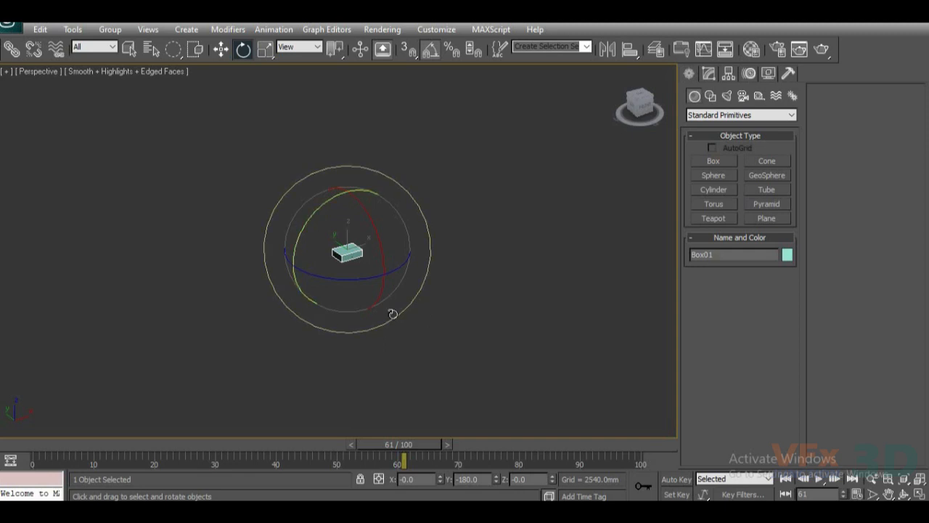
{"action": "key", "text": "w"}
{"action": "left_click_drag", "start_coordinate": [387, 238], "coordinate": [473, 224], "text": "shift"}
{"action": "left_click", "coordinate": [473, 318]}
{"action": "left_click", "coordinate": [457, 318]}
Select the copied box and frame it in the Perspective view so the whole box fits.
{"action": "left_click", "coordinate": [458, 220]}
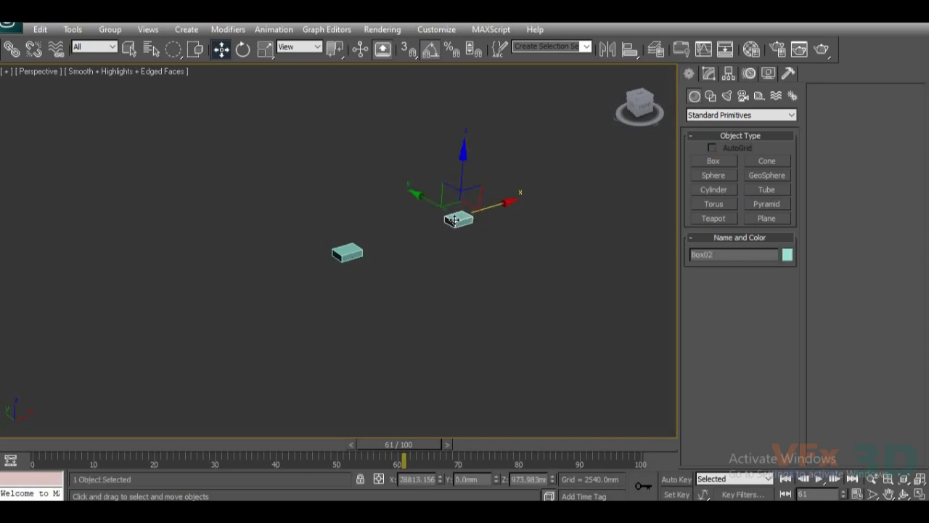
{"action": "key", "text": "z"}
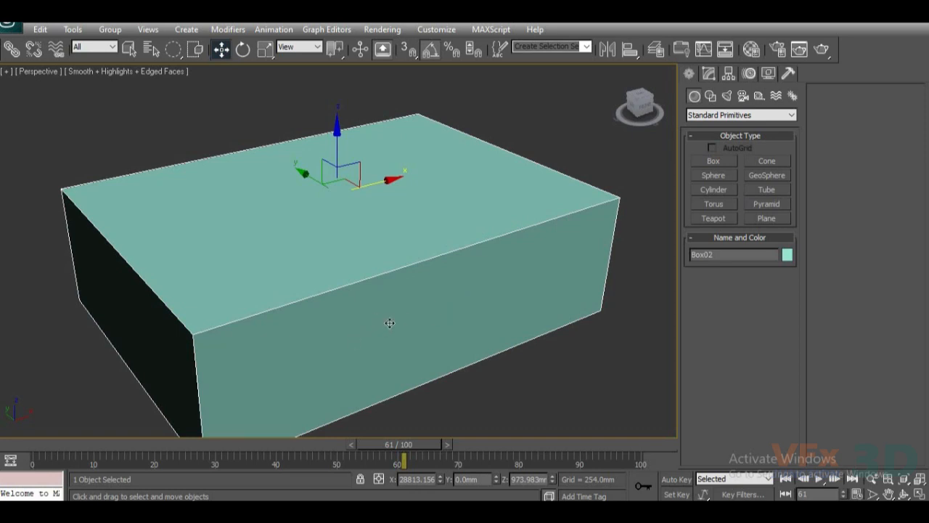
{"action": "scroll", "coordinate": [390, 323], "scroll_direction": "down", "scroll_amount": 3}
{"action": "scroll", "coordinate": [387, 322], "scroll_direction": "up", "scroll_amount": 1}
{"action": "scroll", "coordinate": [385, 320], "scroll_direction": "down", "scroll_amount": 1}
{"action": "scroll", "coordinate": [385, 319], "scroll_direction": "up", "scroll_amount": 1}
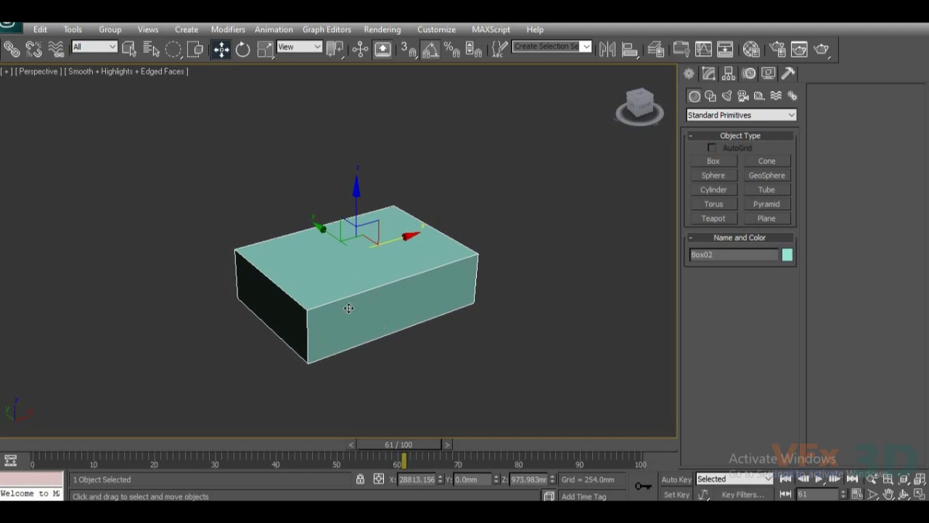